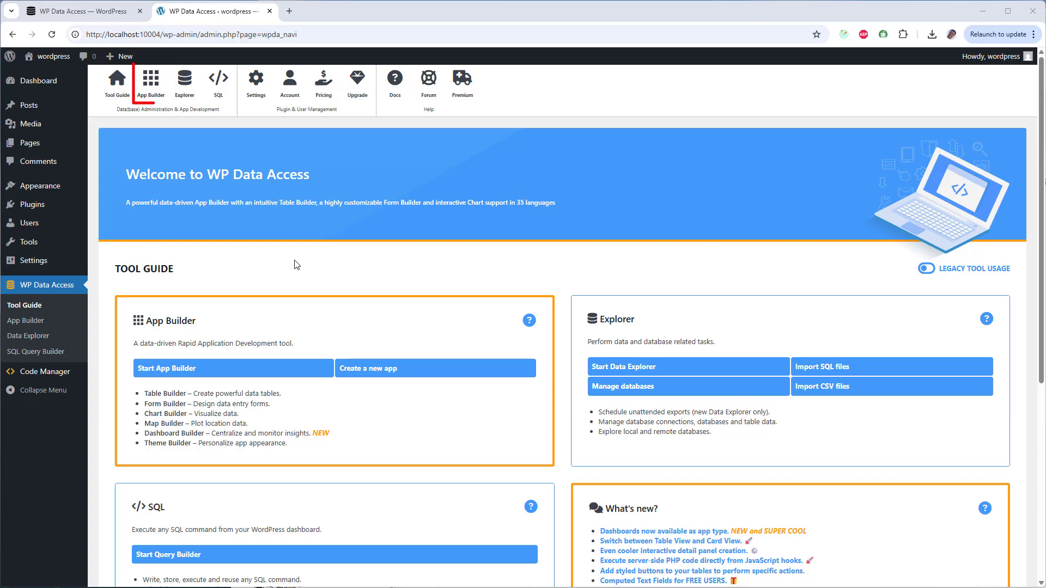
Open the App Builder and start the wizard for a new app of type Data Administration.
click(157, 91)
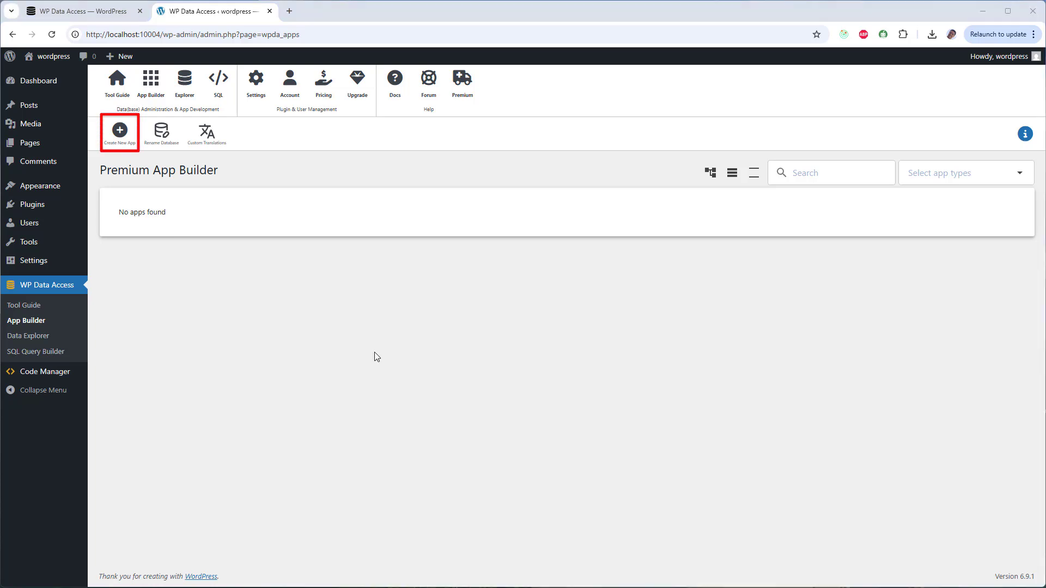
click(121, 134)
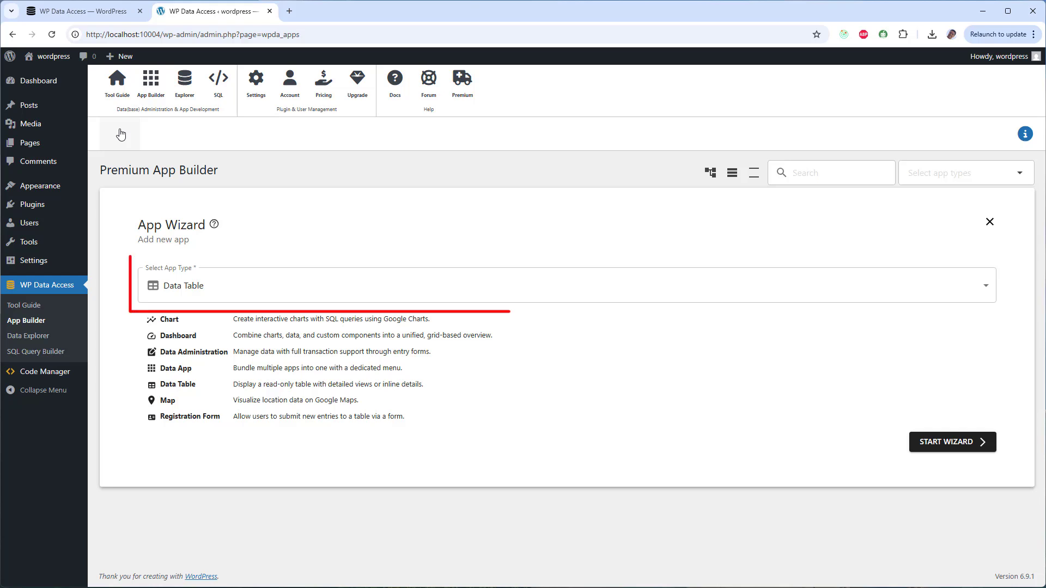
click(241, 289)
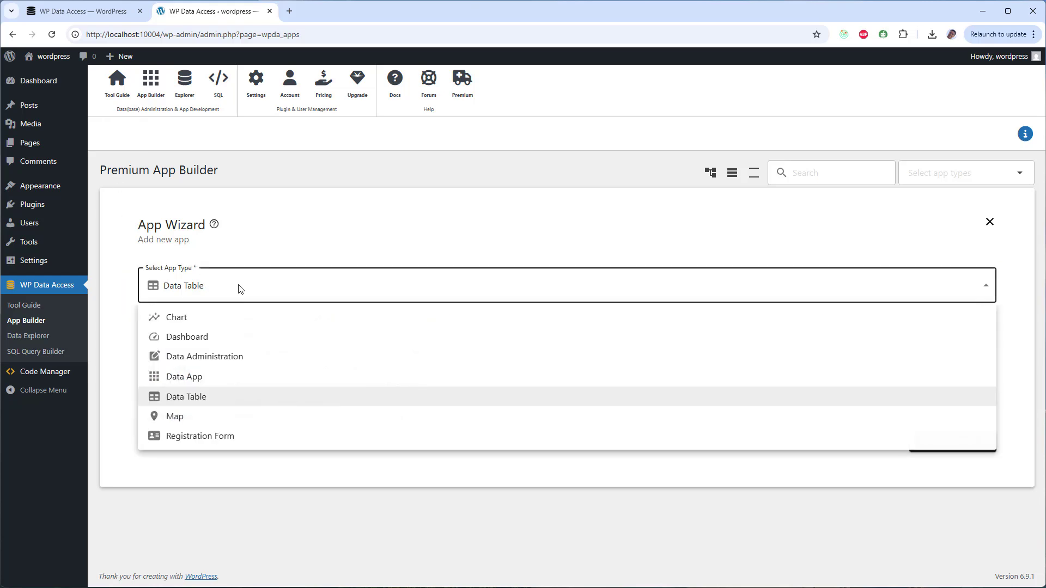
click(229, 358)
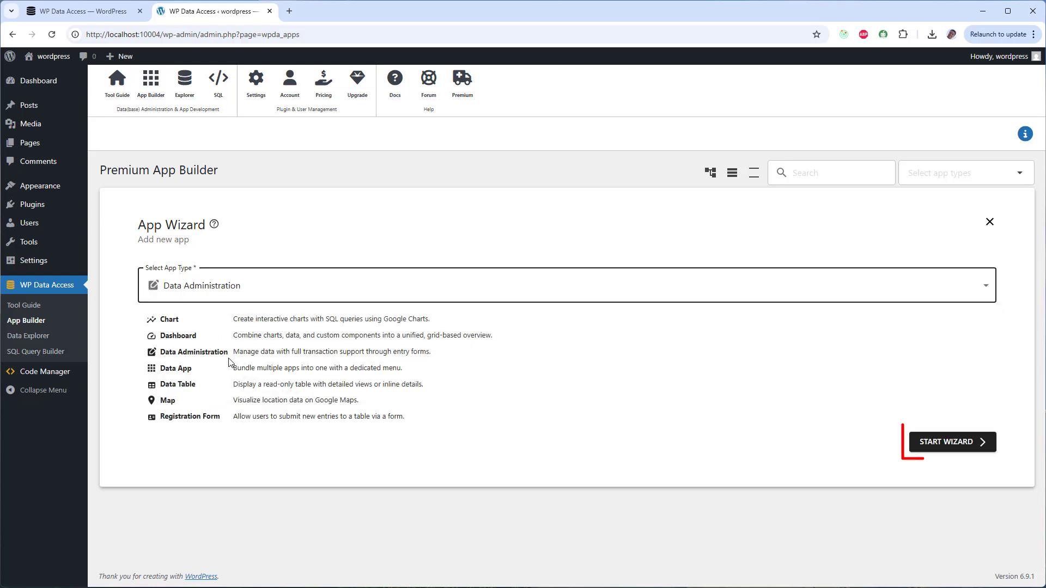
click(950, 444)
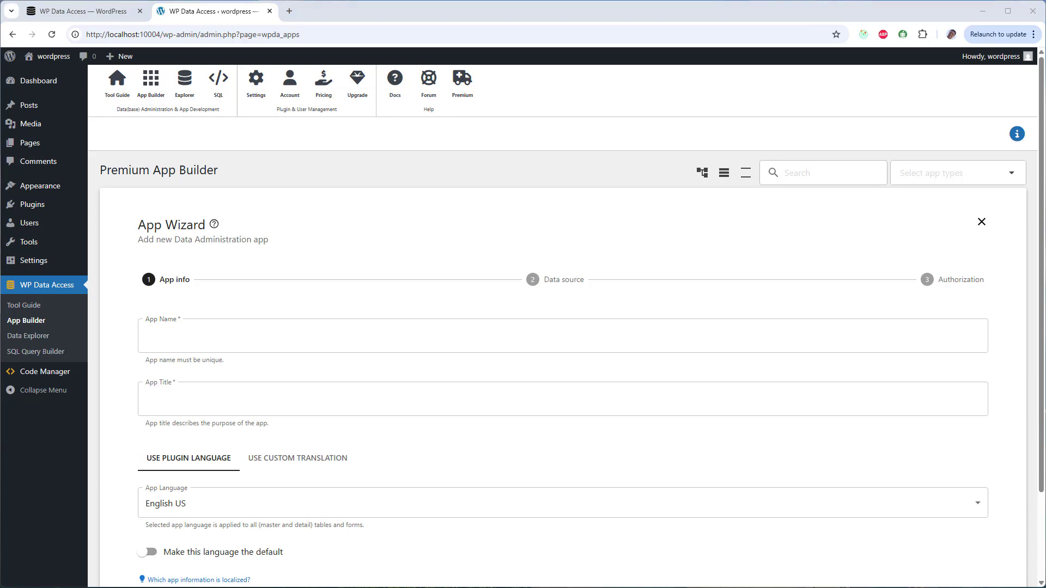
Enter Employee Administration as both the app name and the app title.
click(352, 346)
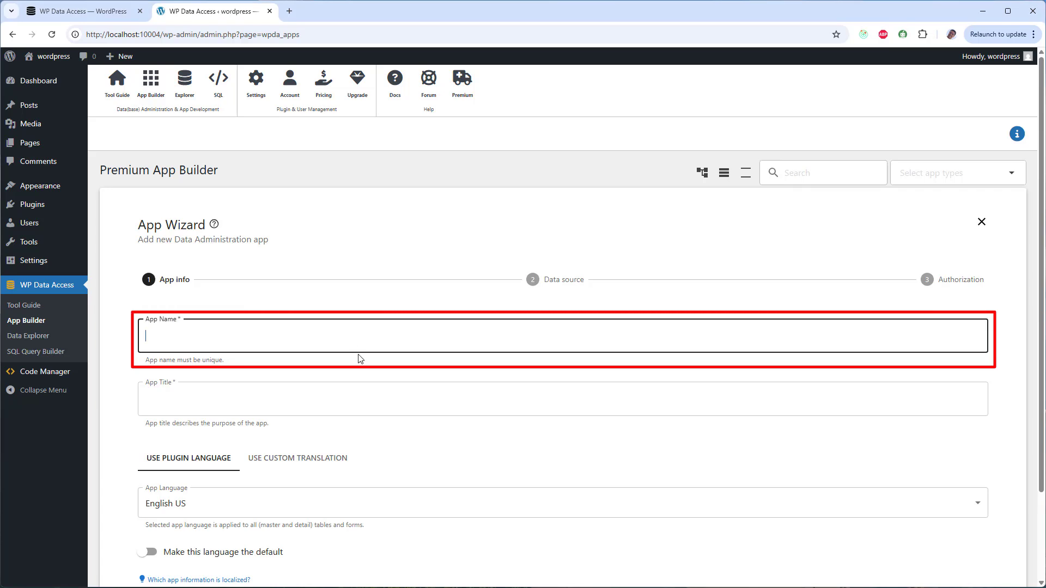
text(Employee Administration)
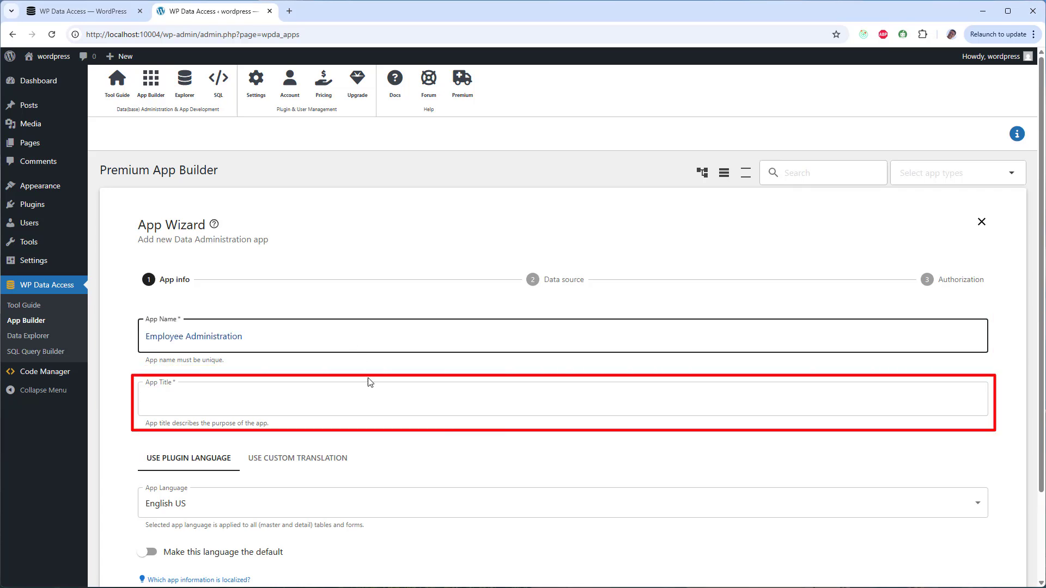
click(371, 398)
text(Employee Administration)
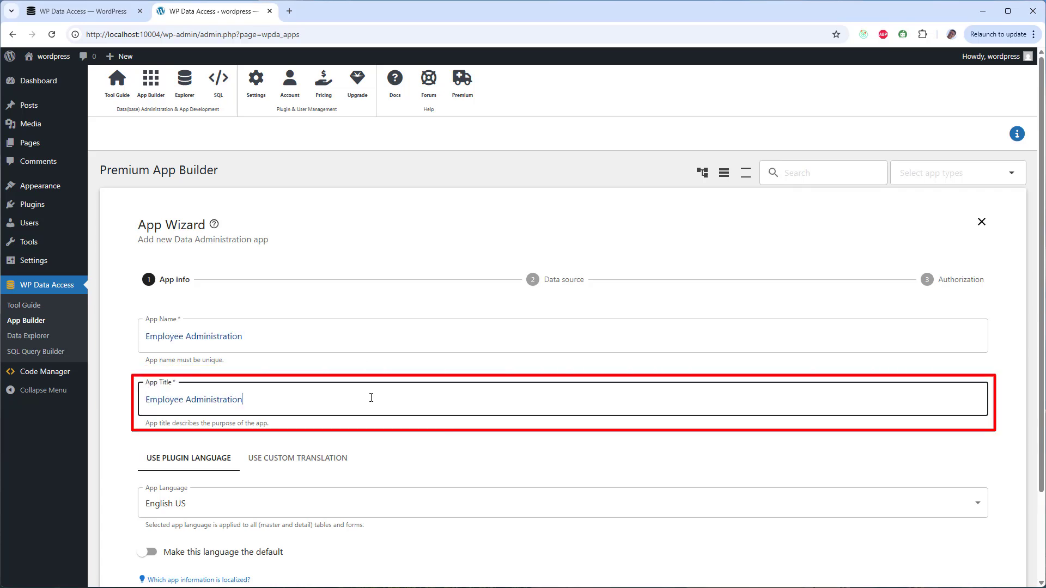
Select English US as the app language, view the custom translation option, and continue to the data source.
scroll(420, 469, down, 3)
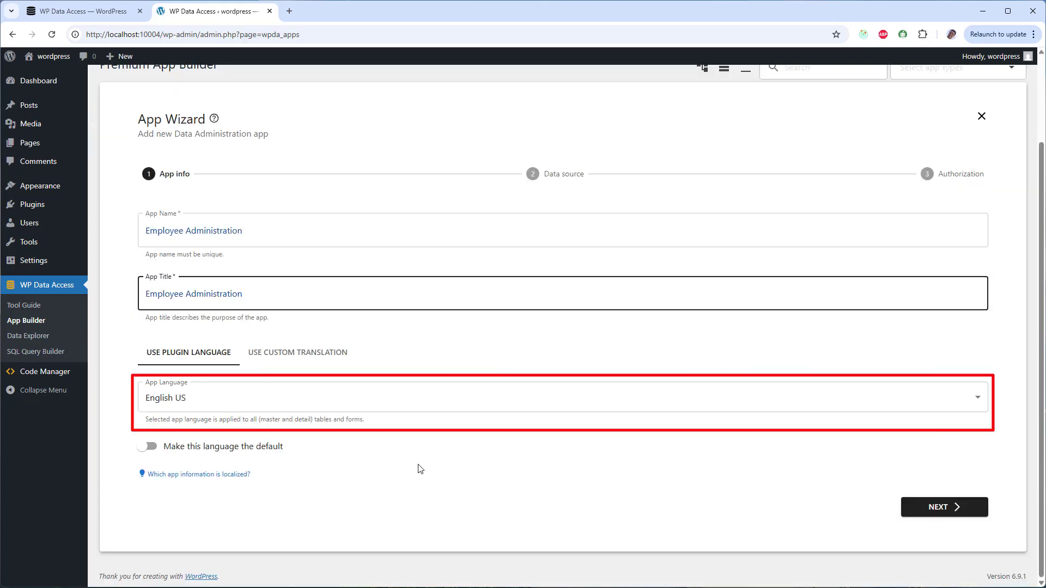
click(376, 399)
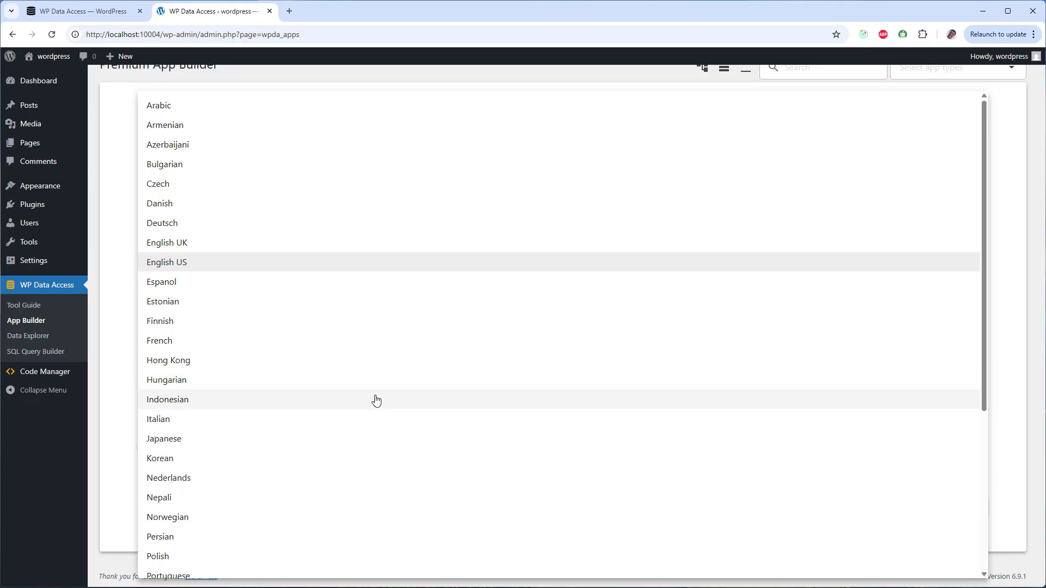
click(264, 267)
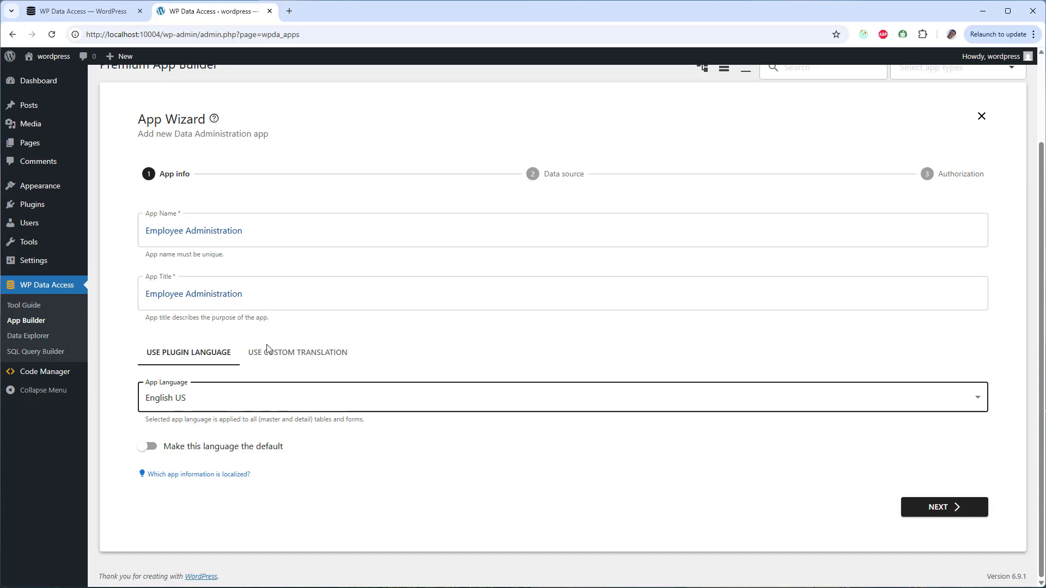
click(319, 358)
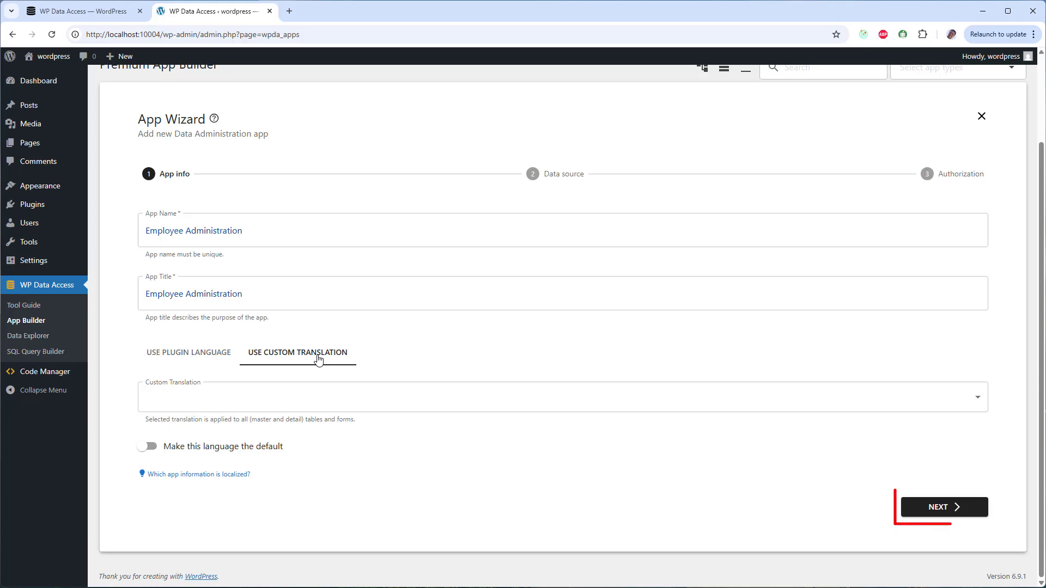
click(931, 511)
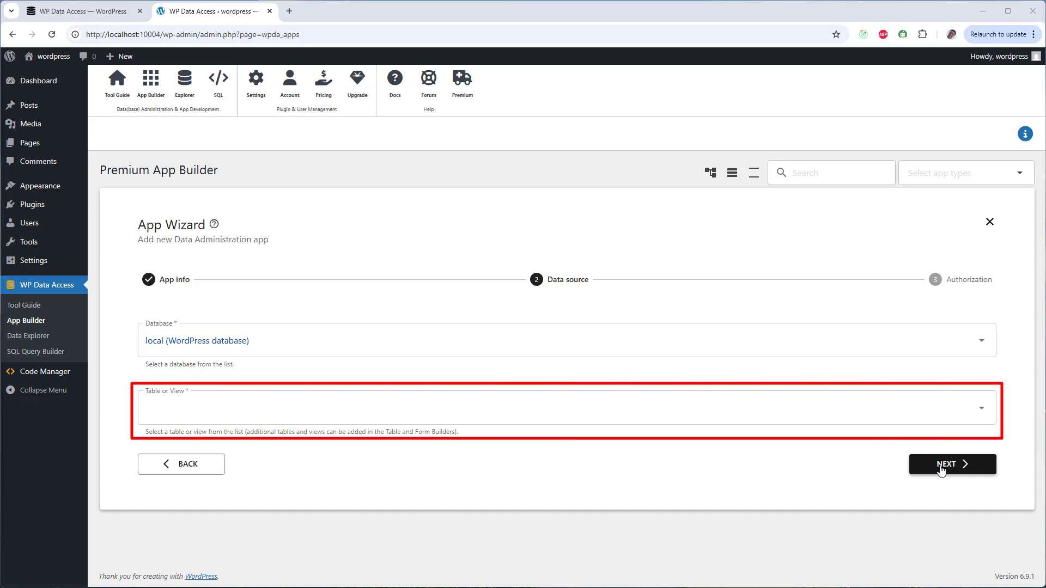
Choose the emp table from the local (WordPress database) as the data source and continue to authorization.
click(261, 341)
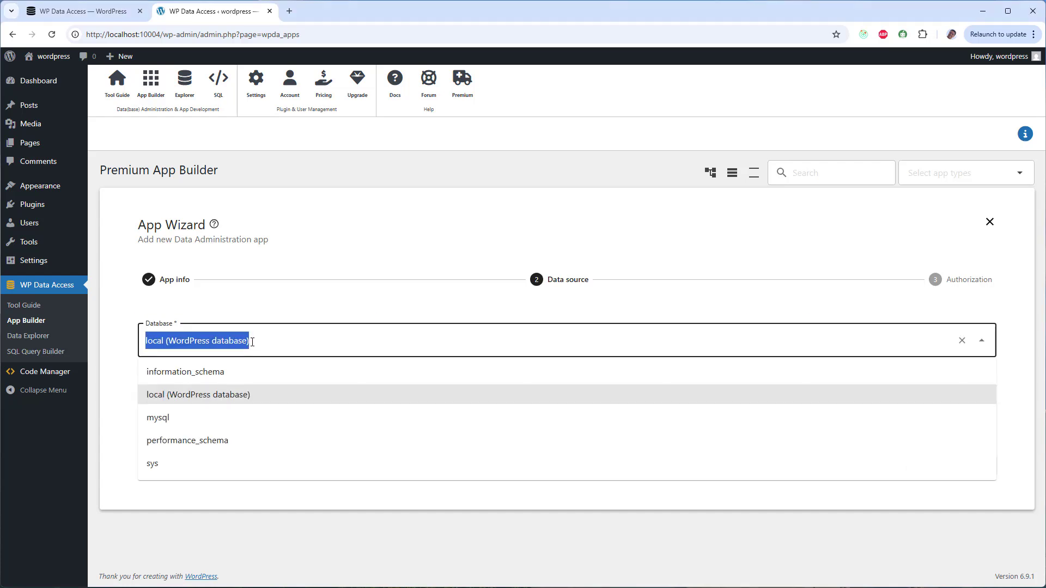
click(266, 395)
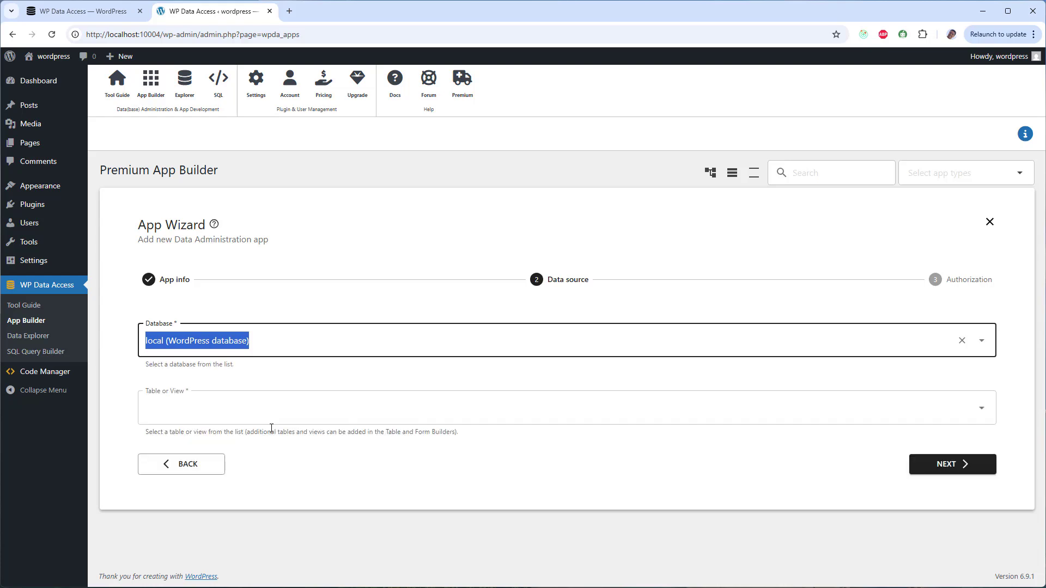
click(282, 411)
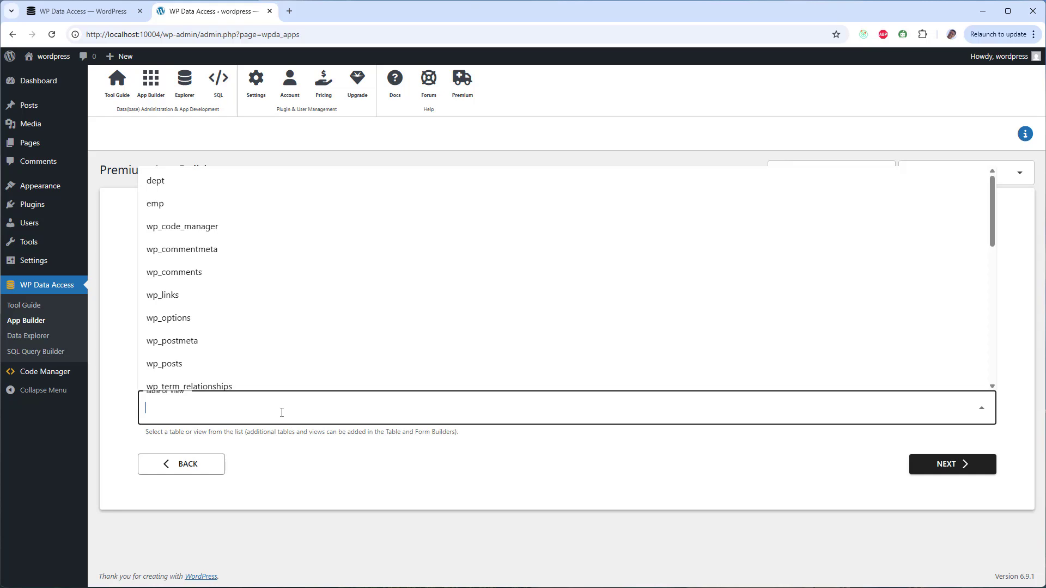
text(emp)
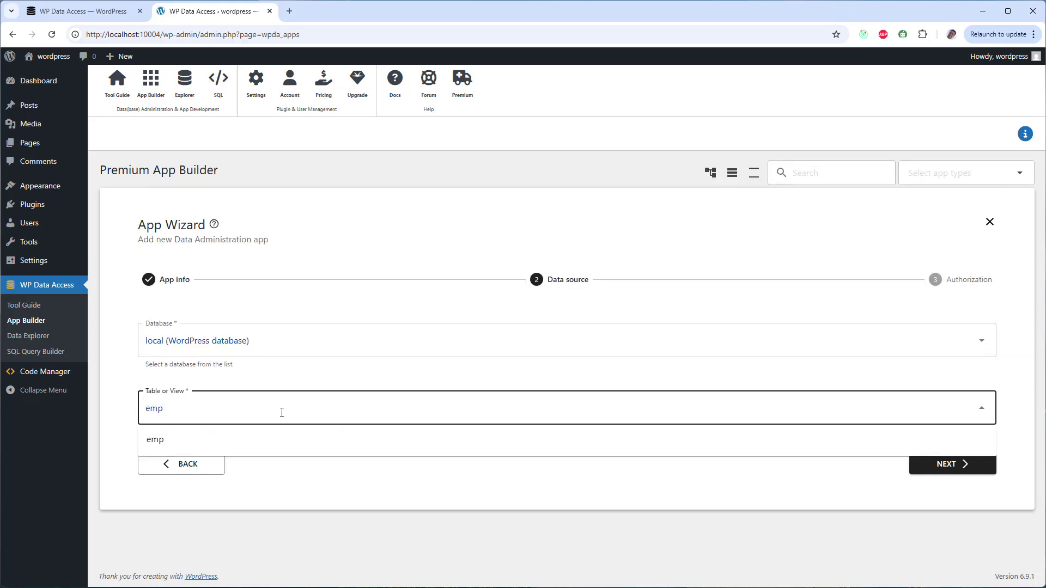
click(252, 447)
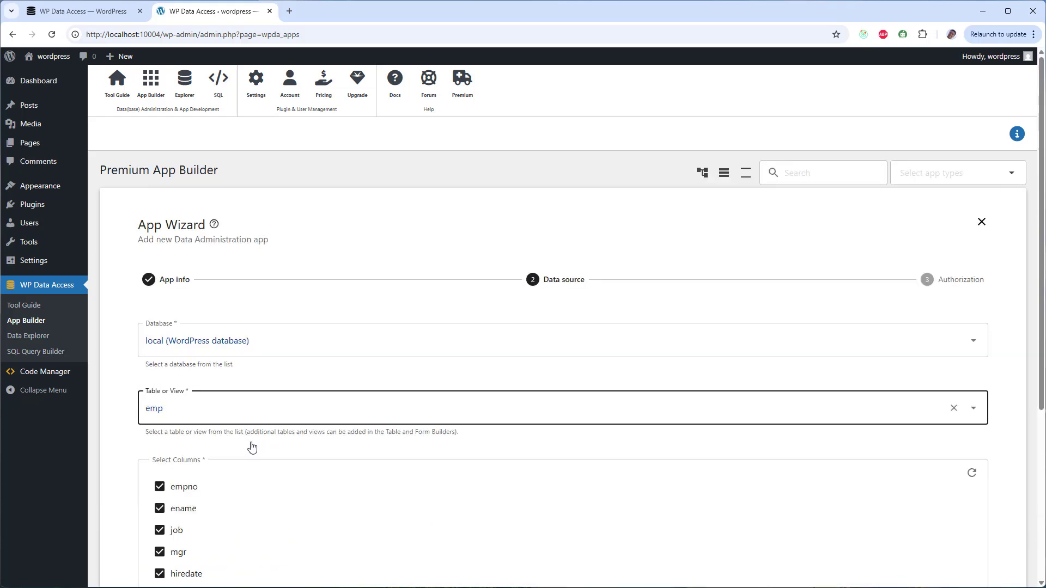
scroll(251, 447, down, 5)
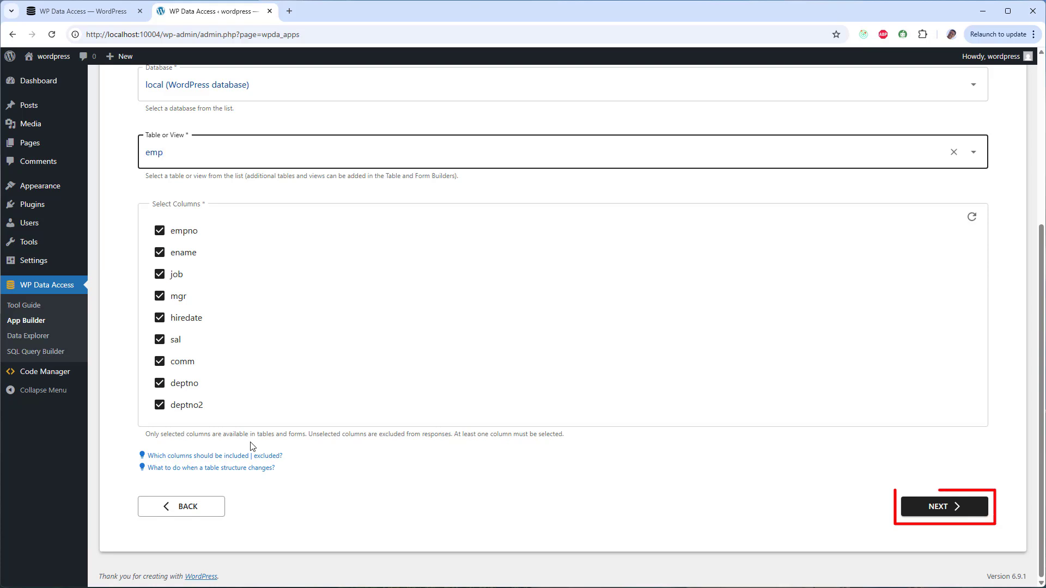
click(930, 506)
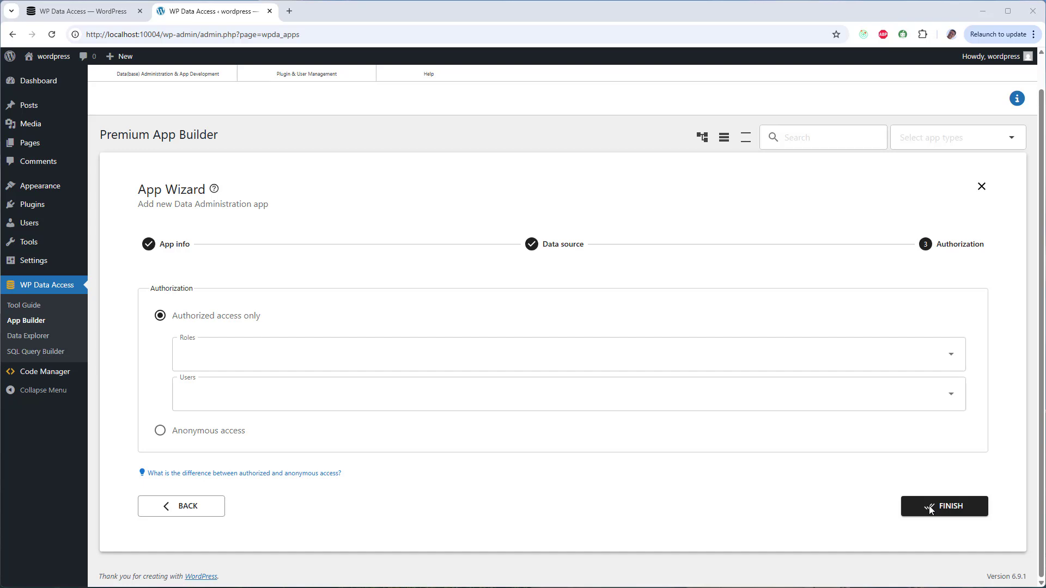
Authorize the Administrator role for the app and finish the wizard.
click(329, 363)
click(308, 386)
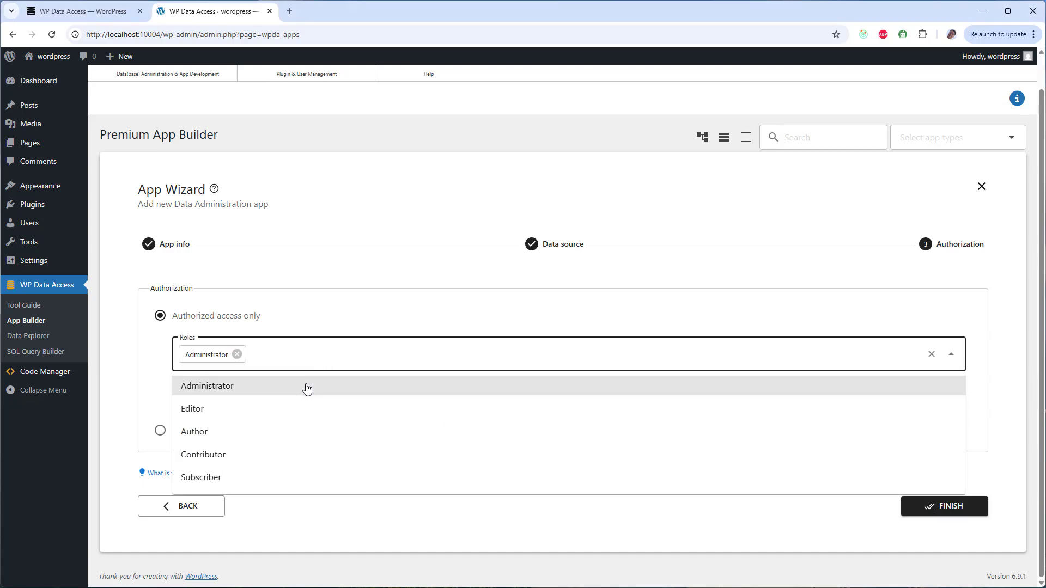
click(455, 536)
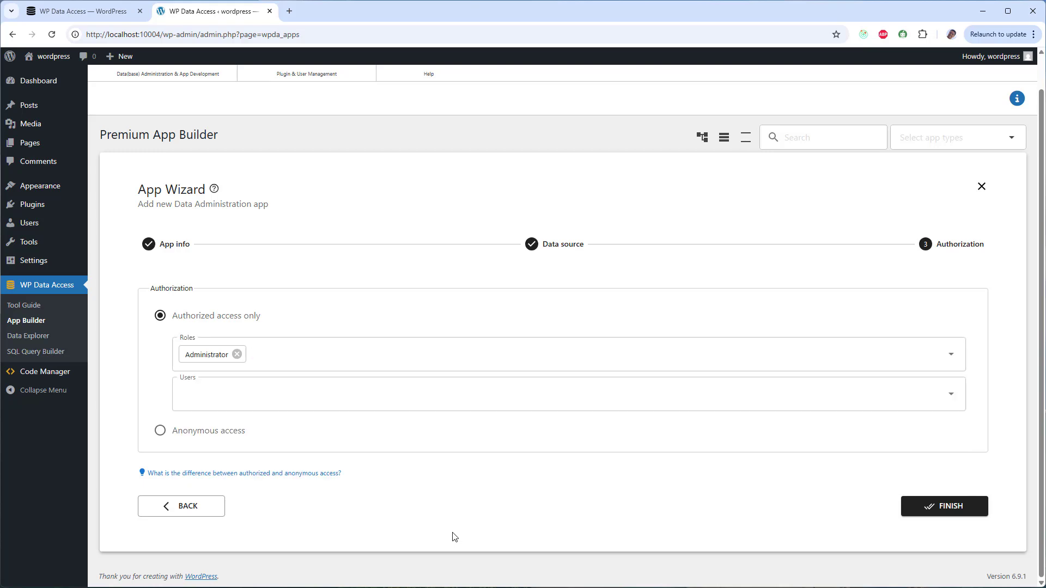
click(947, 504)
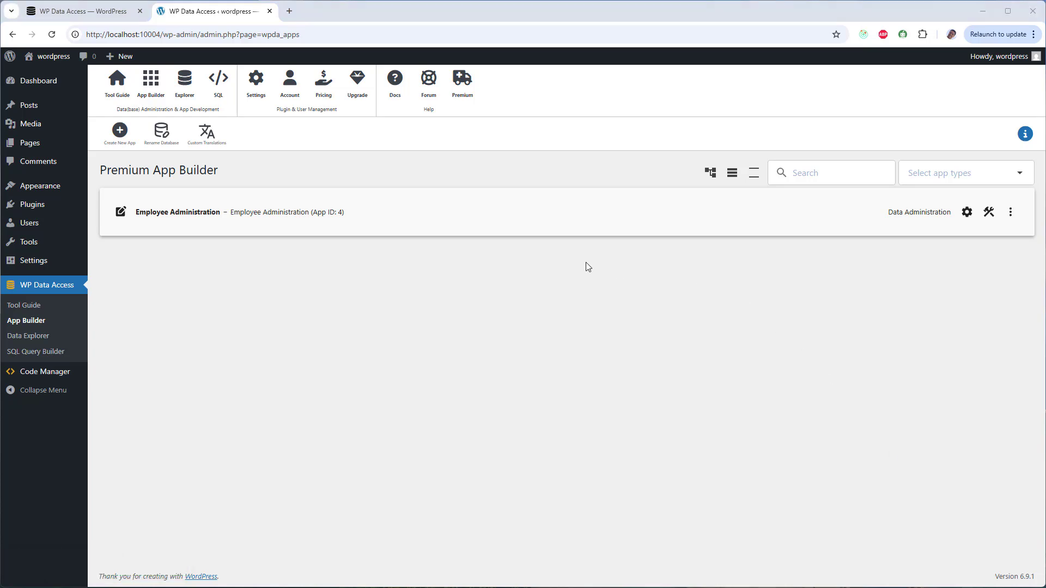
Review the Employee Administration app's management settings: app info, data source, and back-end and front-end access.
mouse_move(277, 226)
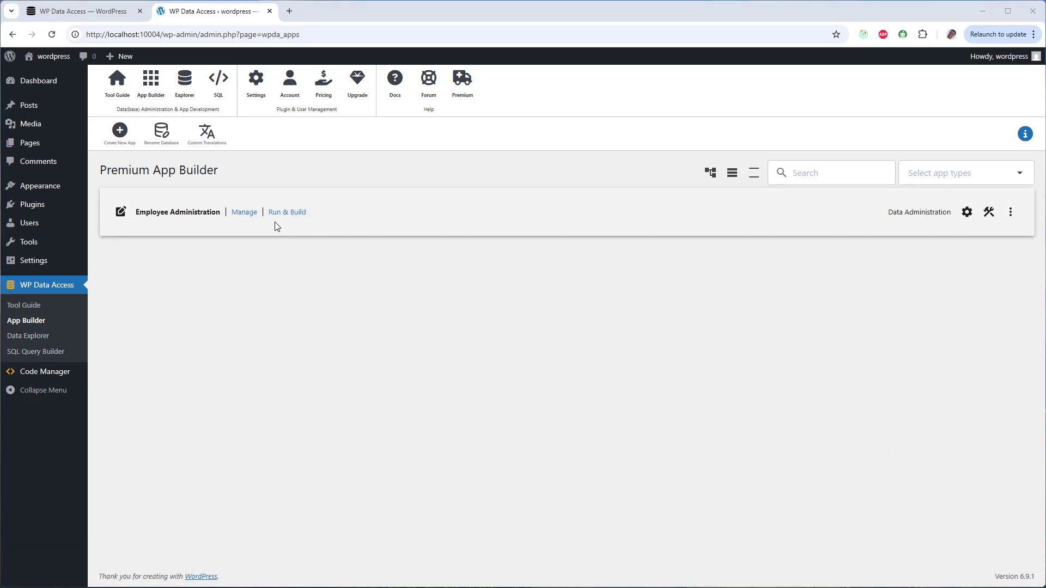
click(244, 213)
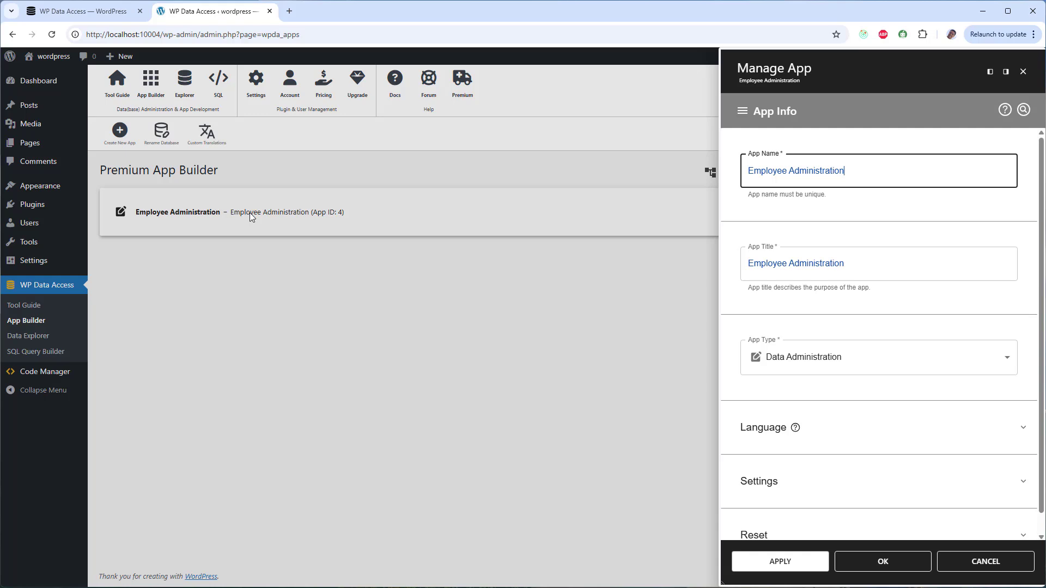
click(778, 118)
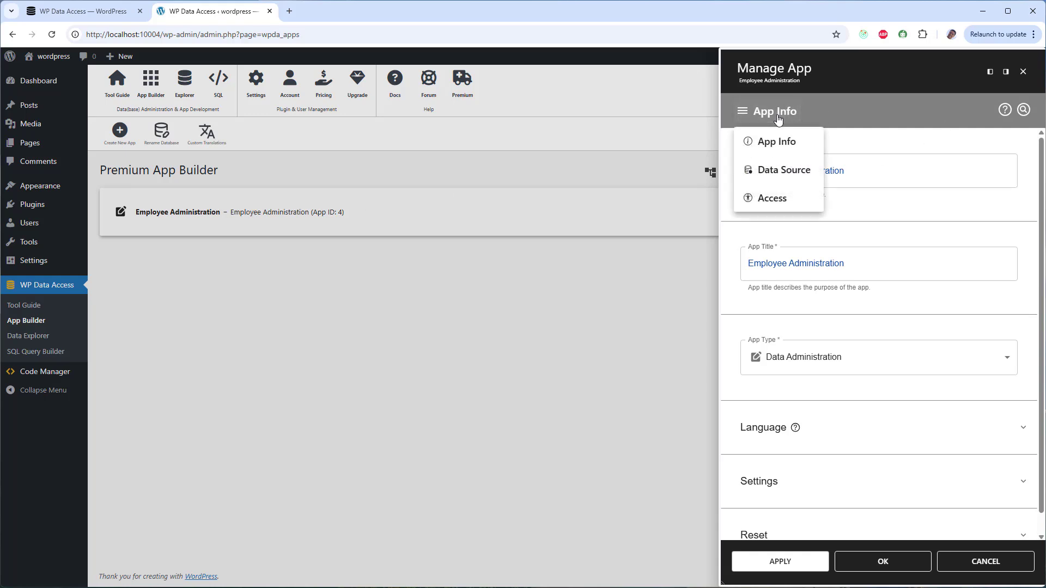
click(768, 169)
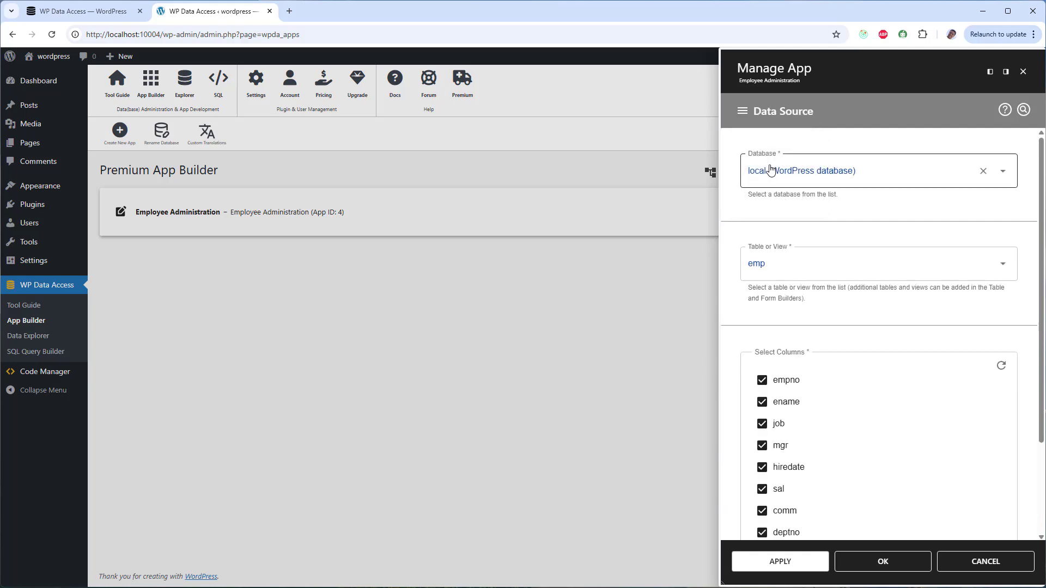
click(778, 121)
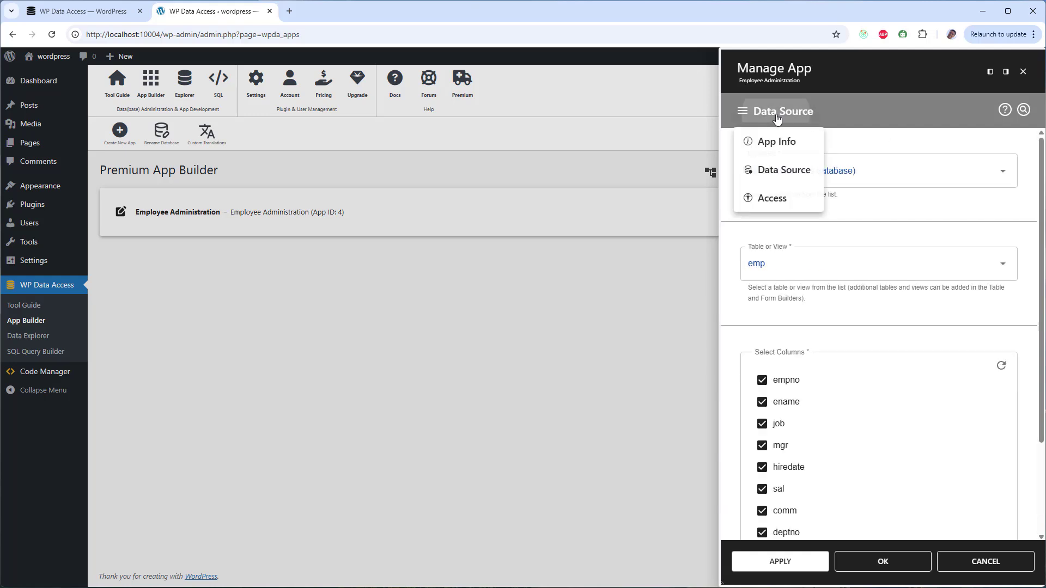
click(761, 199)
click(762, 200)
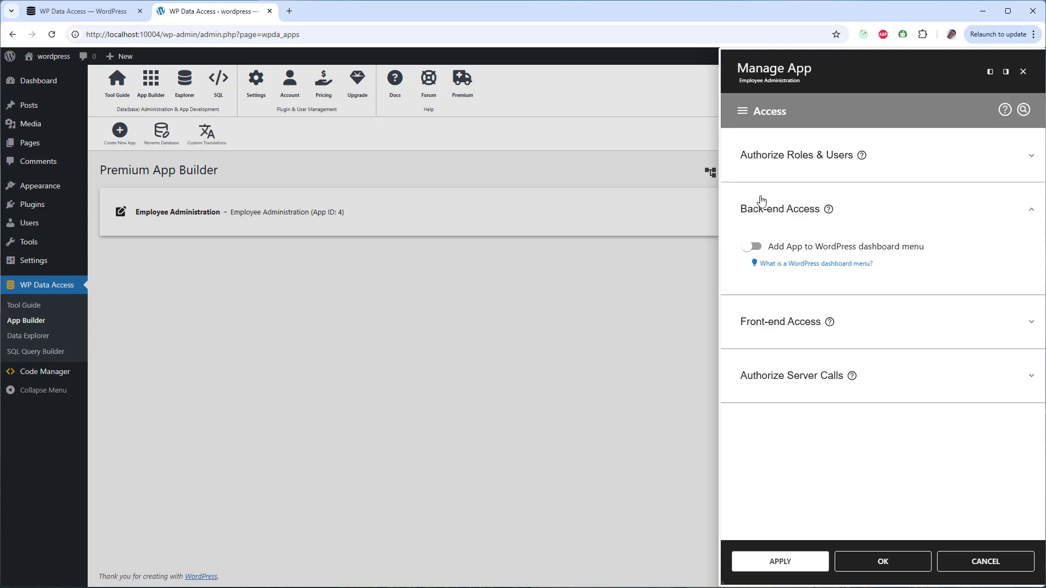
click(774, 315)
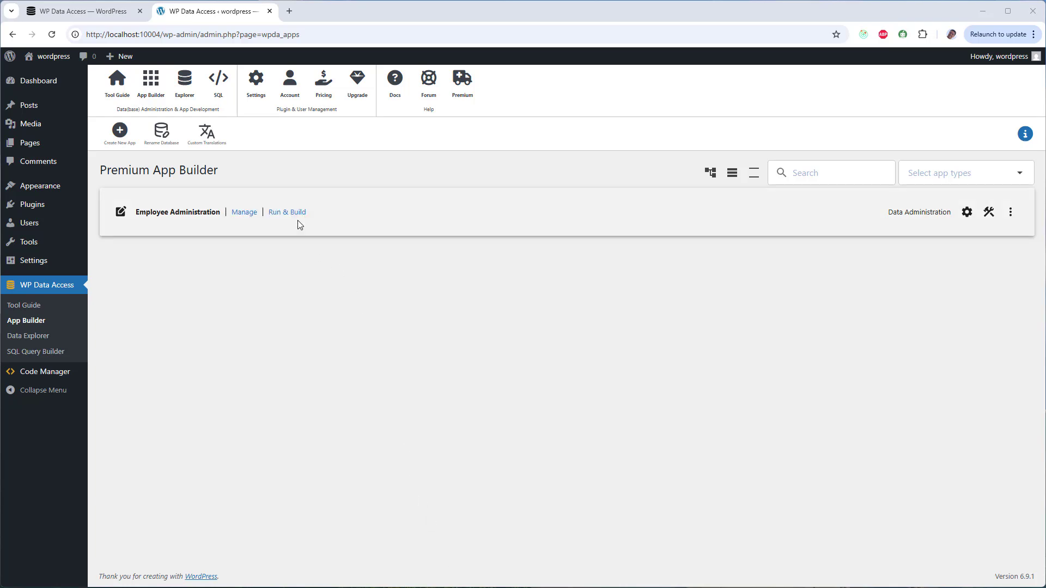
Run the Employee Administration app and disable the Allow viewing and Allow delete row actions in its Table Builder.
click(291, 216)
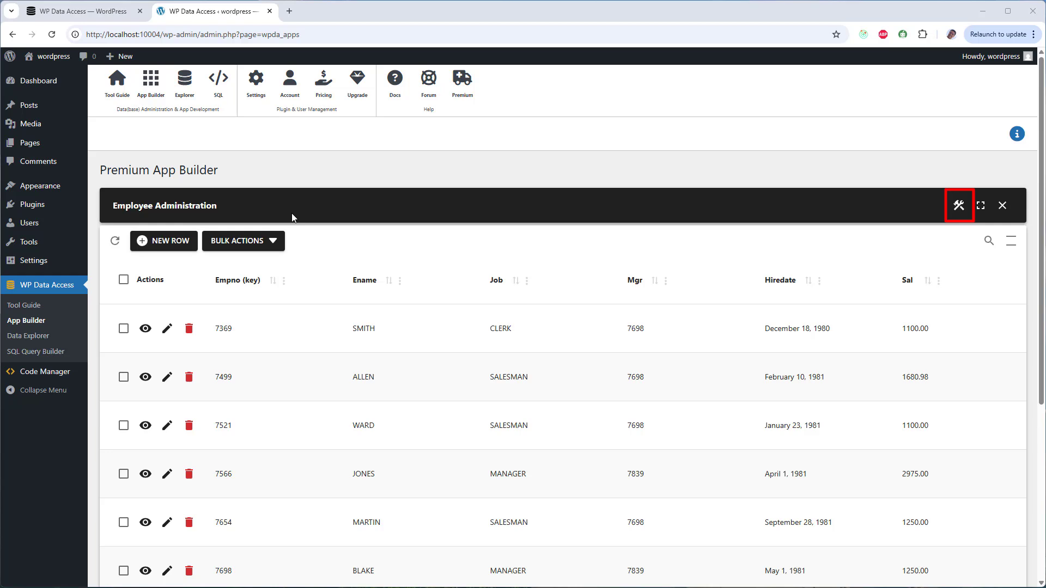
click(959, 206)
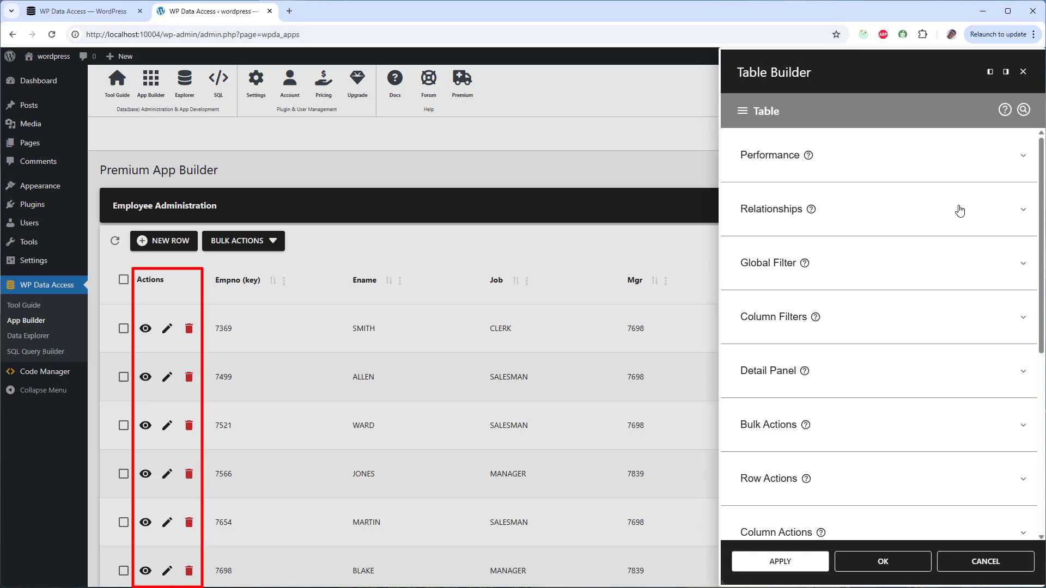
click(900, 483)
scroll(899, 483, down, 5)
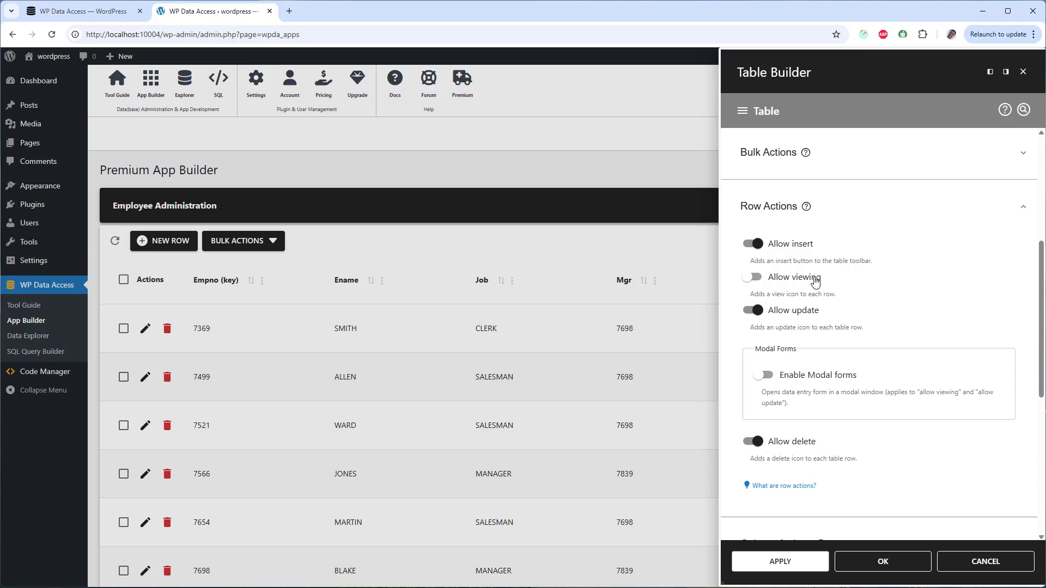
click(801, 446)
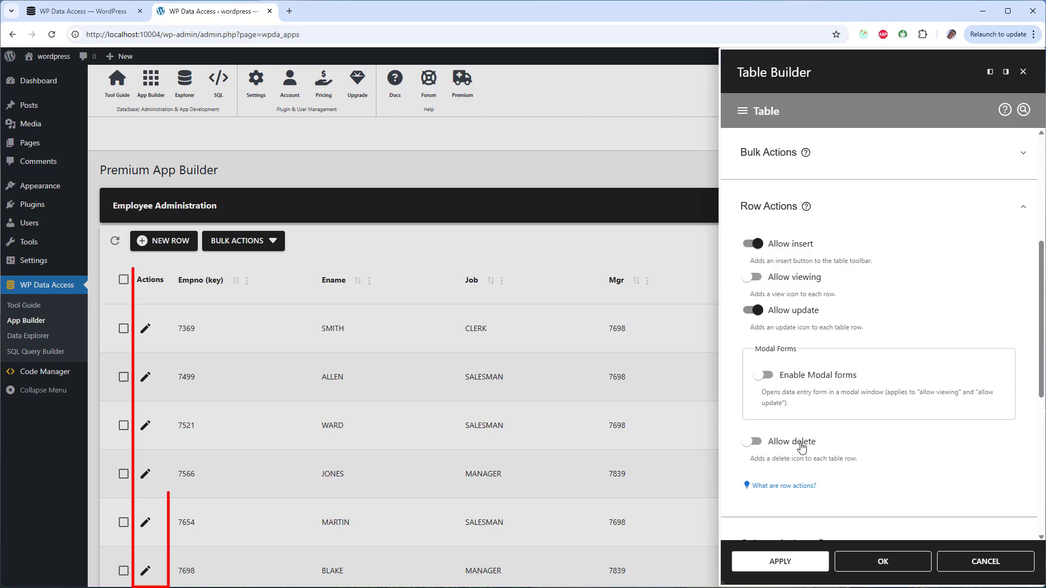
click(897, 564)
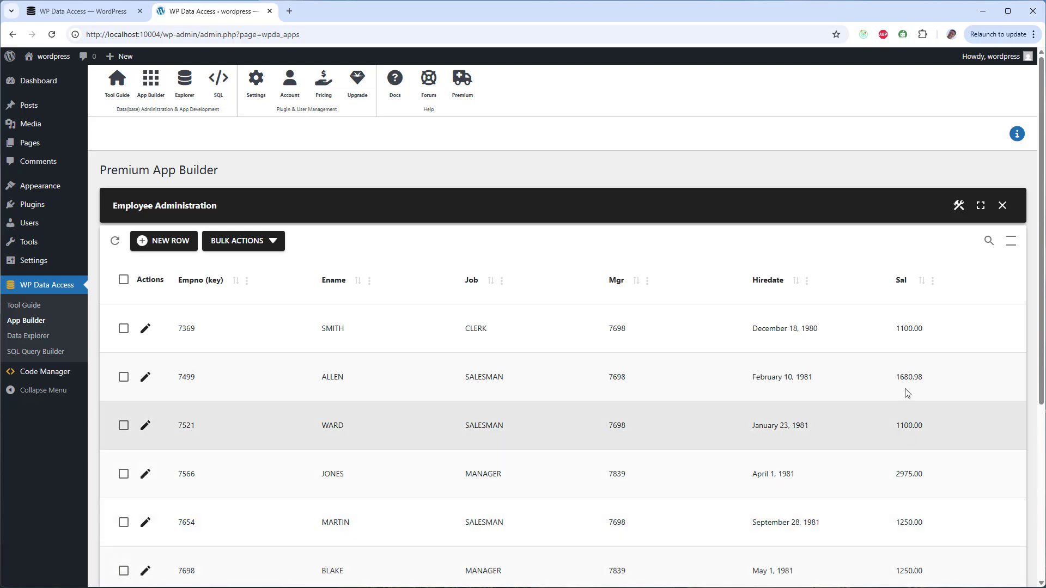
Dock the Table Builder on the opposite side and enable the detail panel for the employee table.
click(959, 207)
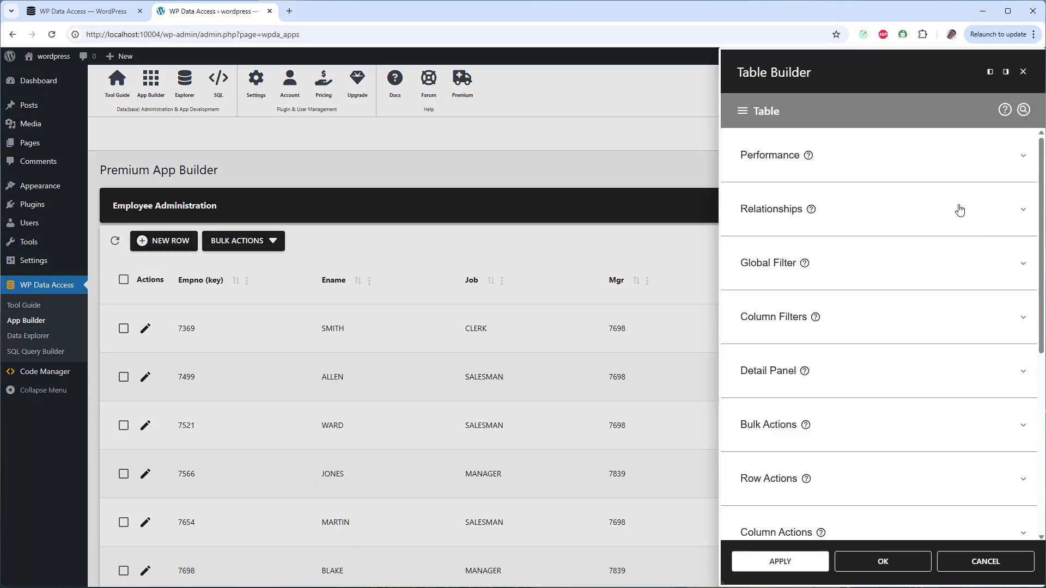
click(989, 73)
click(131, 373)
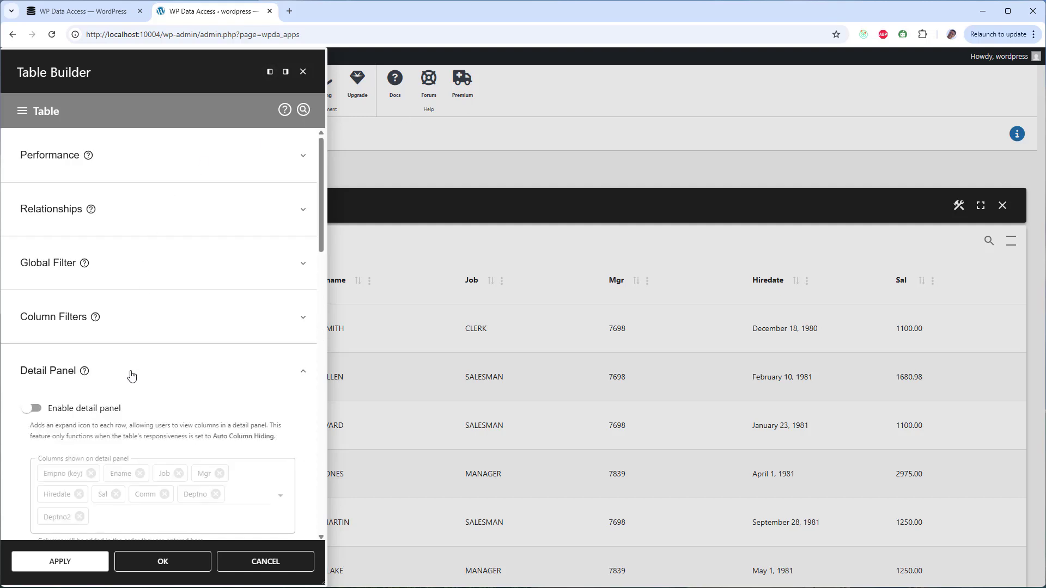
scroll(131, 374, down, 3)
click(103, 248)
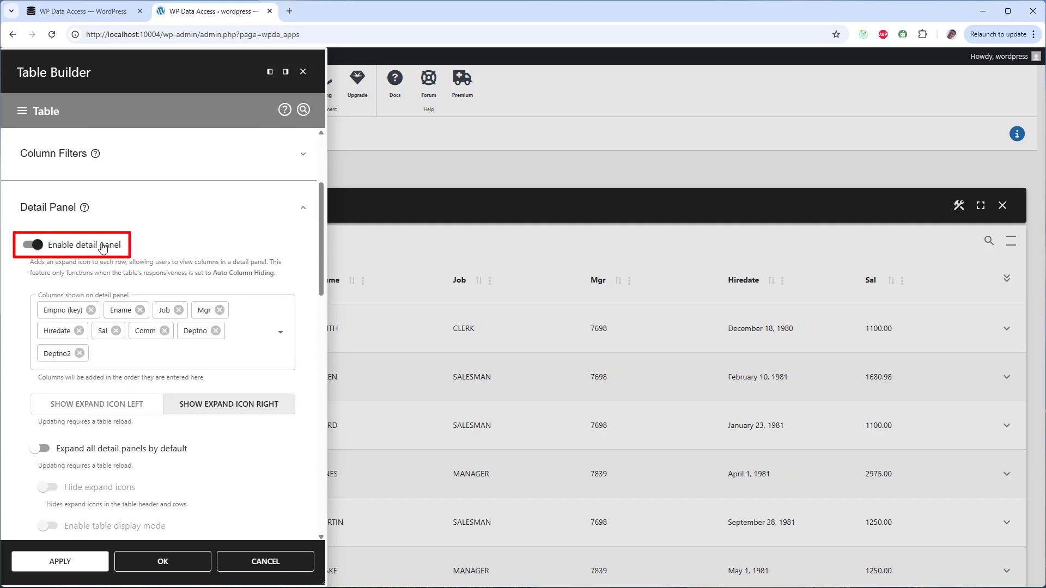
Remove Empno (key), Deptno2 and Deptno from the columns shown on the detail panel and save the table settings.
click(91, 310)
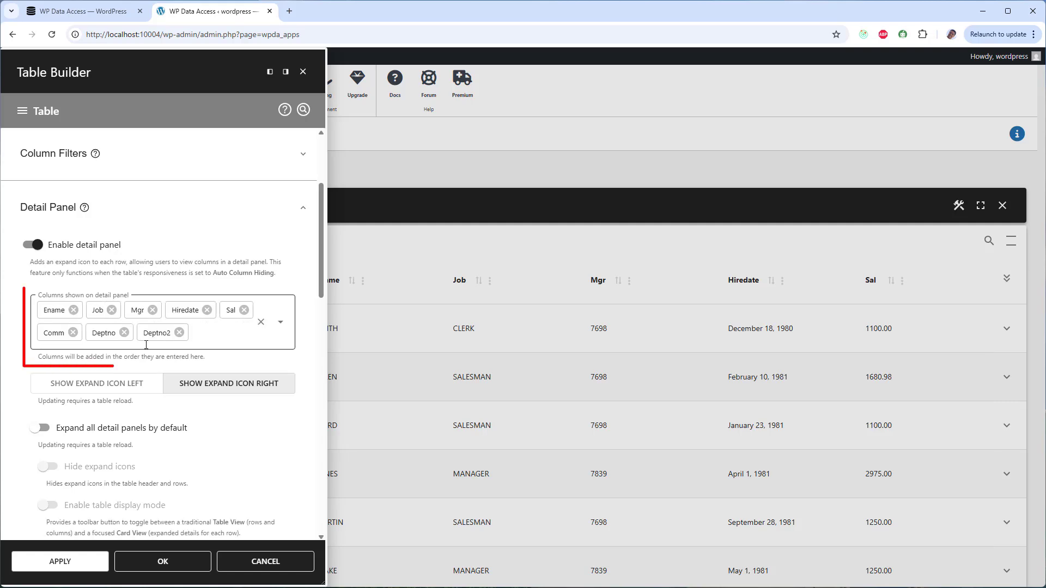
click(180, 333)
click(124, 333)
scroll(125, 338, down, 8)
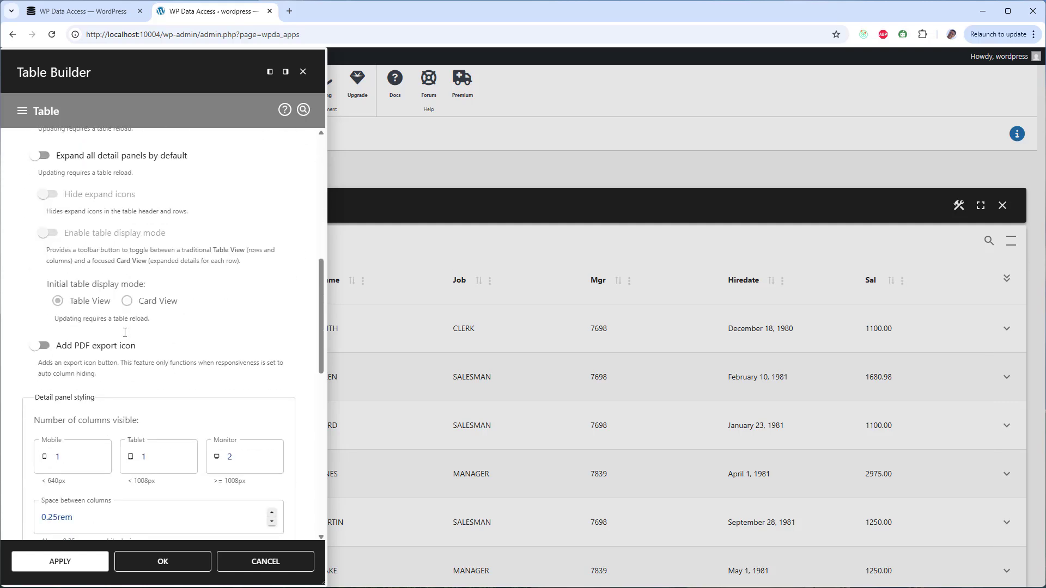
scroll(124, 336, down, 2)
scroll(124, 333, up, 1)
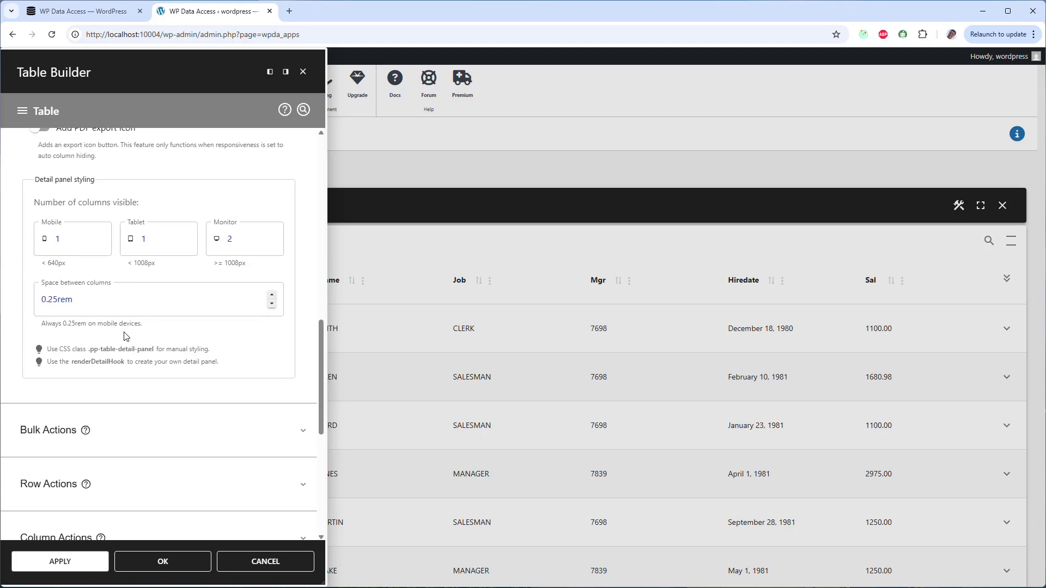
click(189, 569)
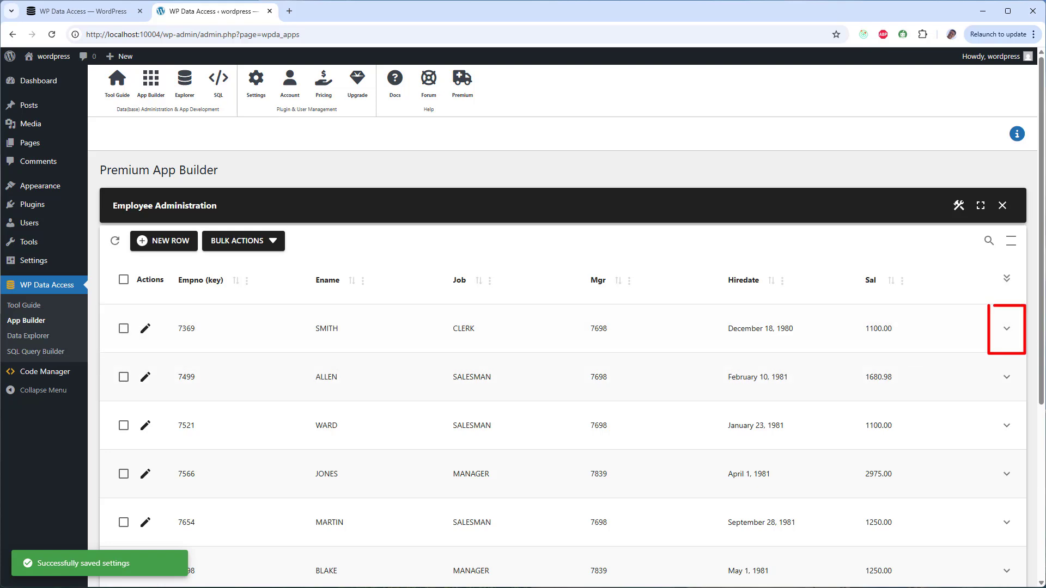
Expand the detail panels of the first two employee rows to check them, and collapse both again.
click(1008, 331)
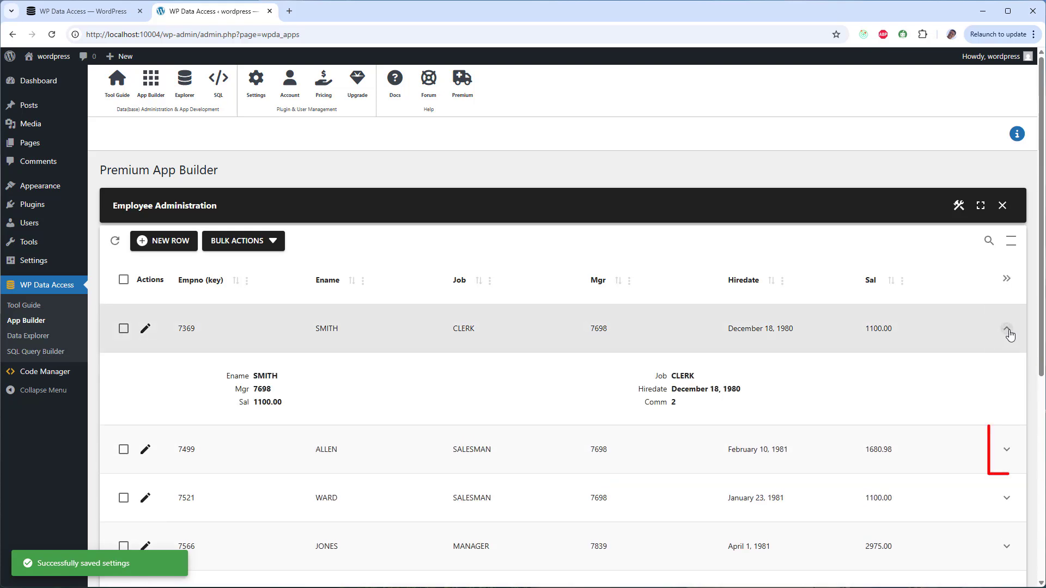
click(1006, 451)
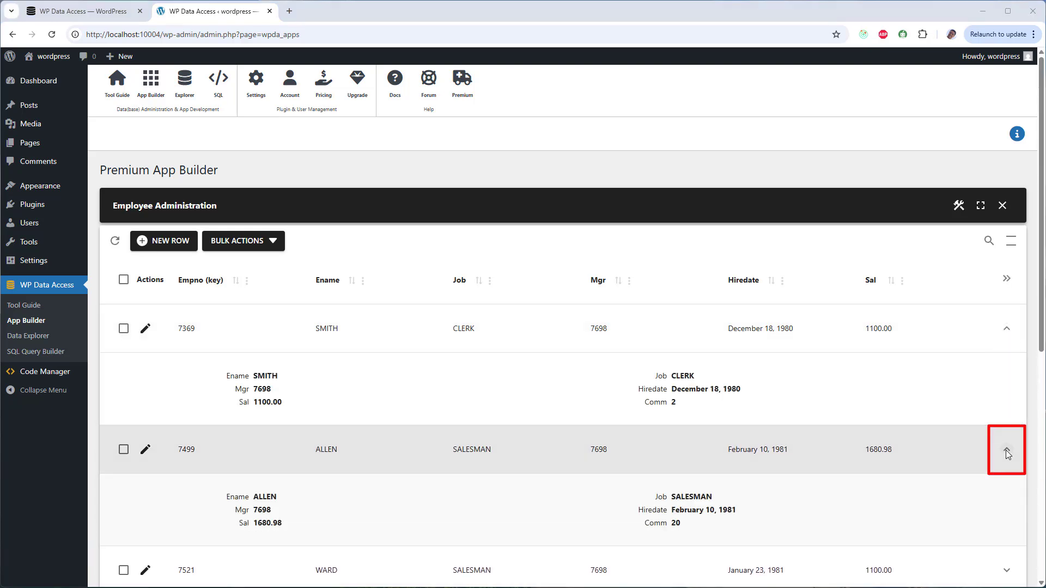
click(1006, 452)
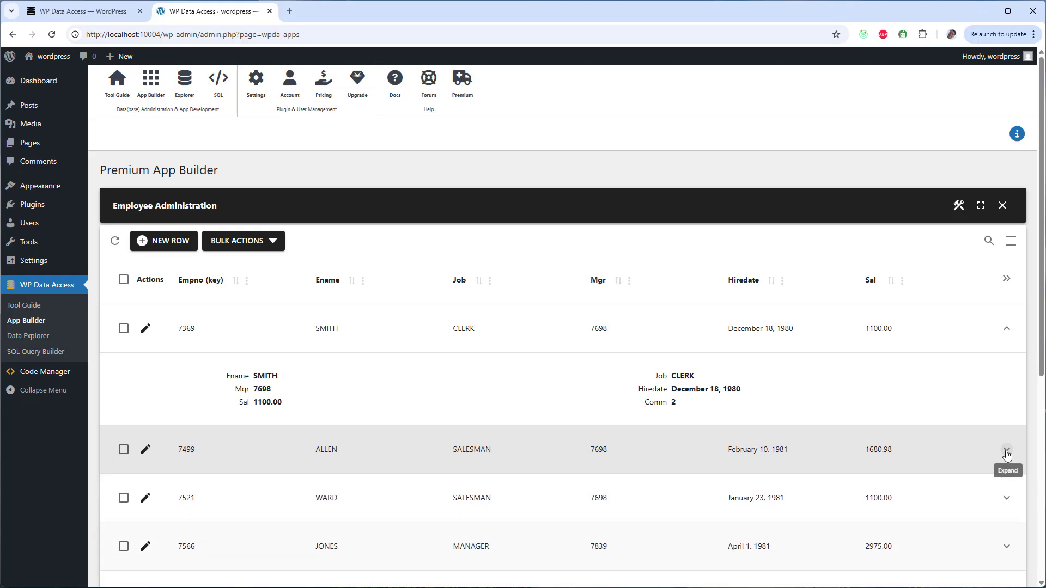
click(1007, 329)
Enable the Delete bulk action in the Table Builder, save the settings, and check the available bulk actions.
click(245, 248)
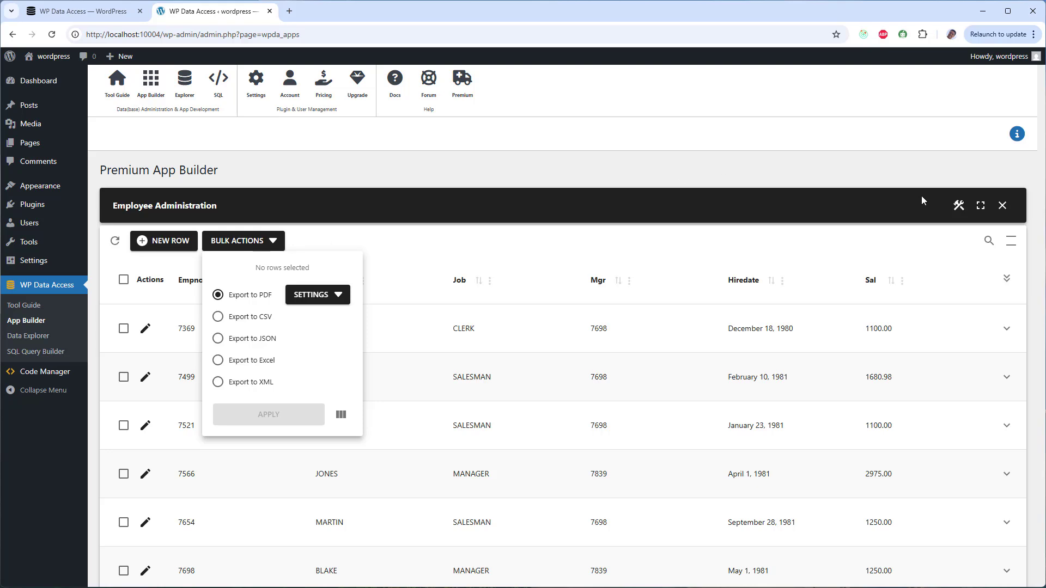
click(959, 208)
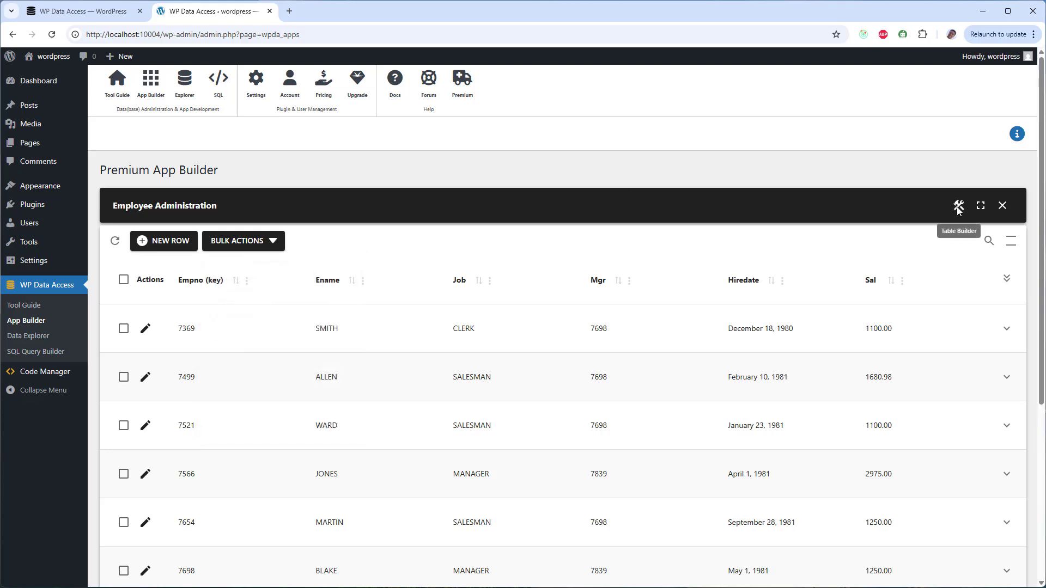
click(958, 207)
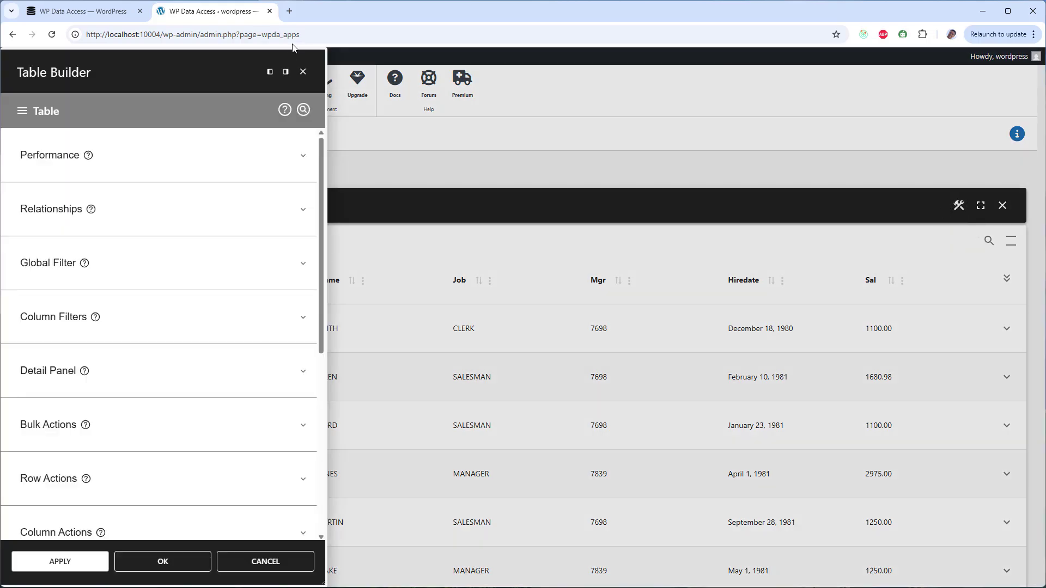
click(286, 73)
click(836, 434)
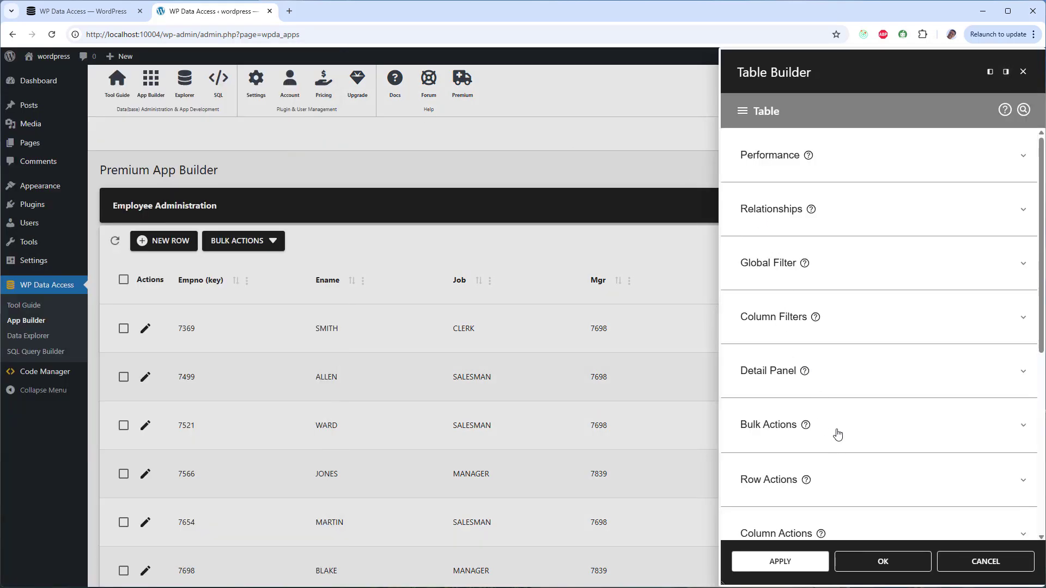
click(779, 370)
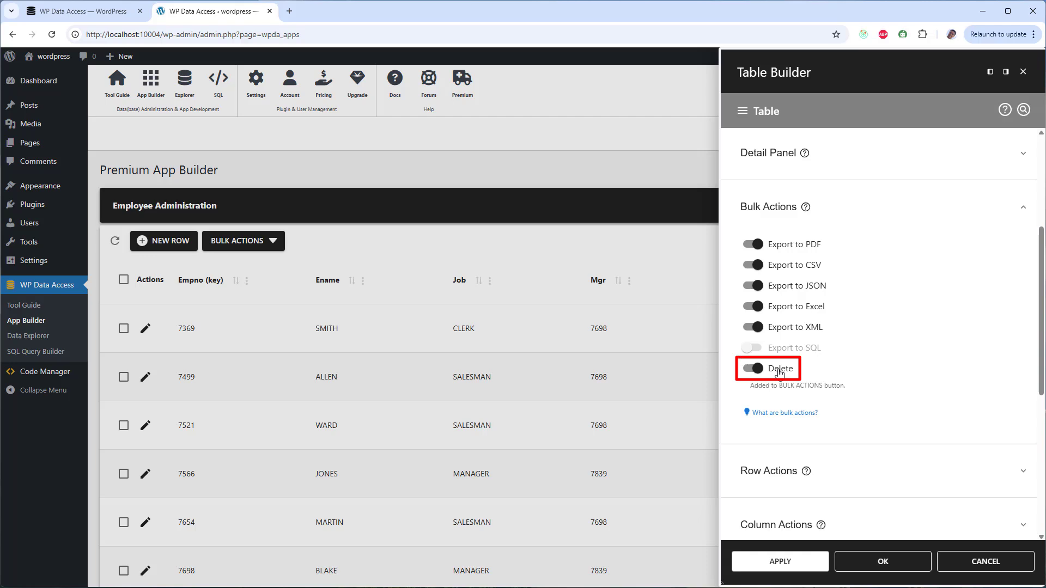
click(883, 562)
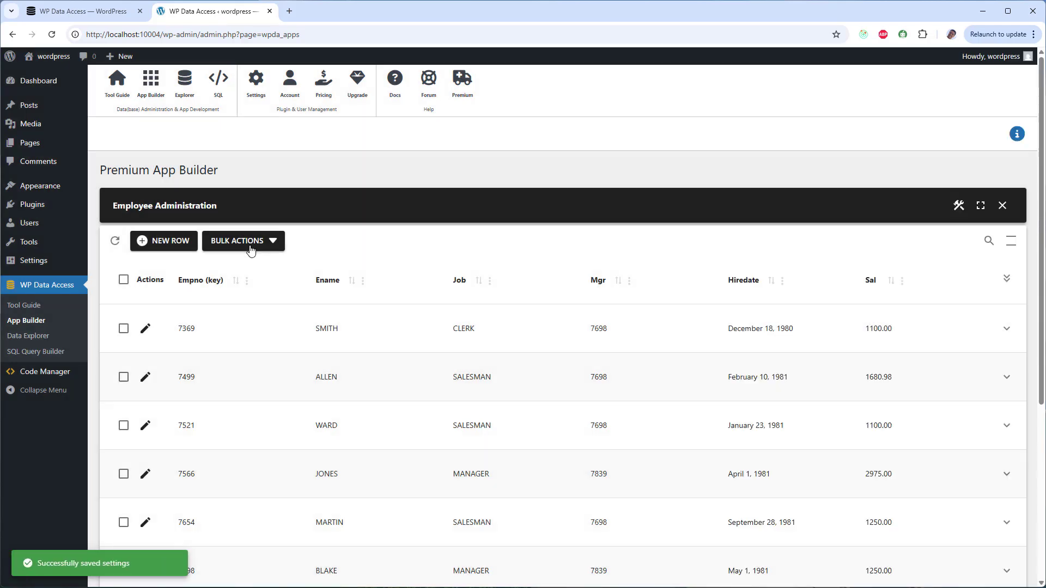
click(250, 249)
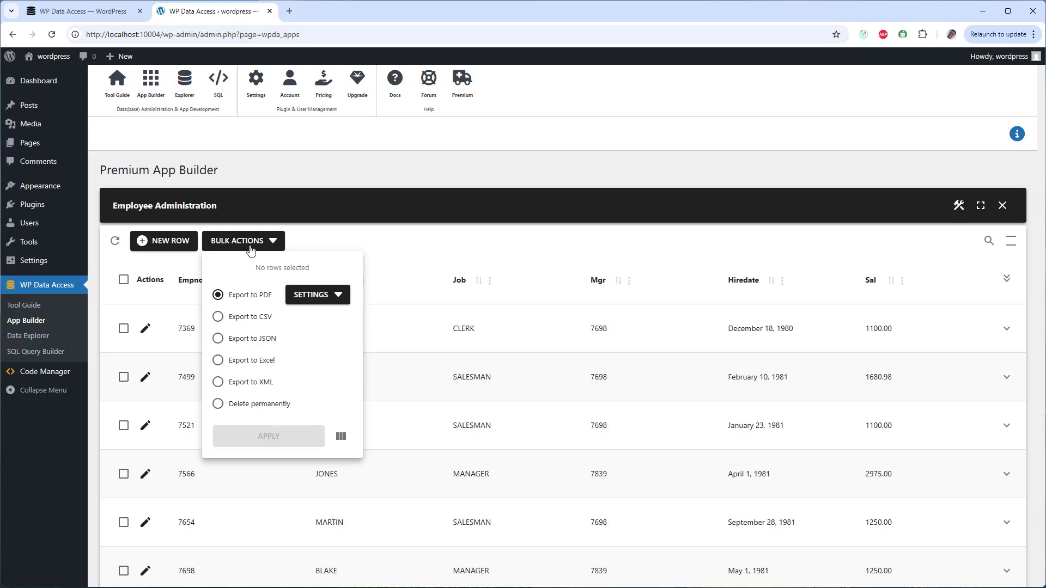
click(961, 208)
In the Table Builder's column settings, relabel the Empno (key) column as Emp# and hide it from the table.
click(961, 208)
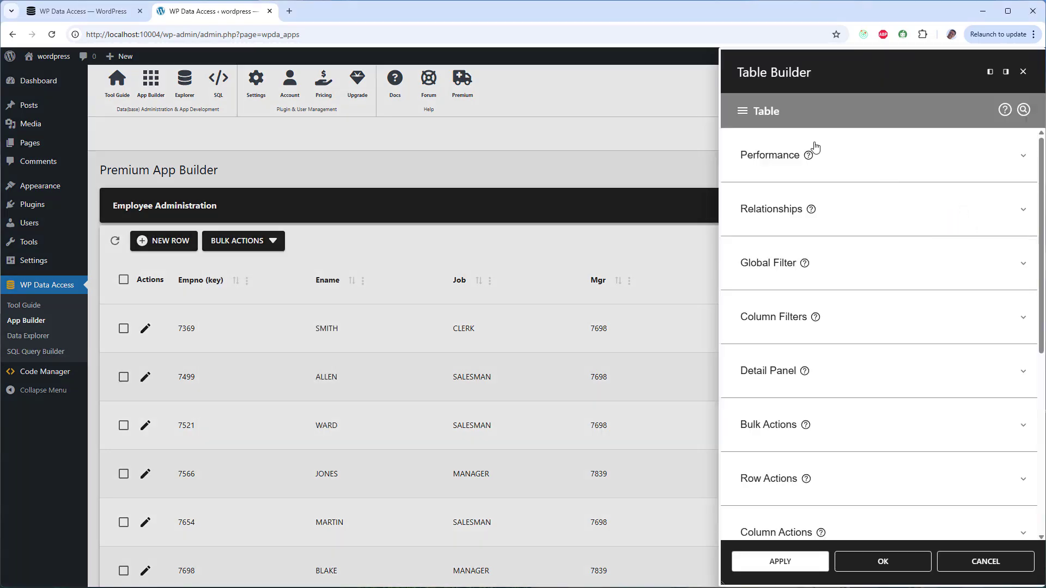
click(768, 113)
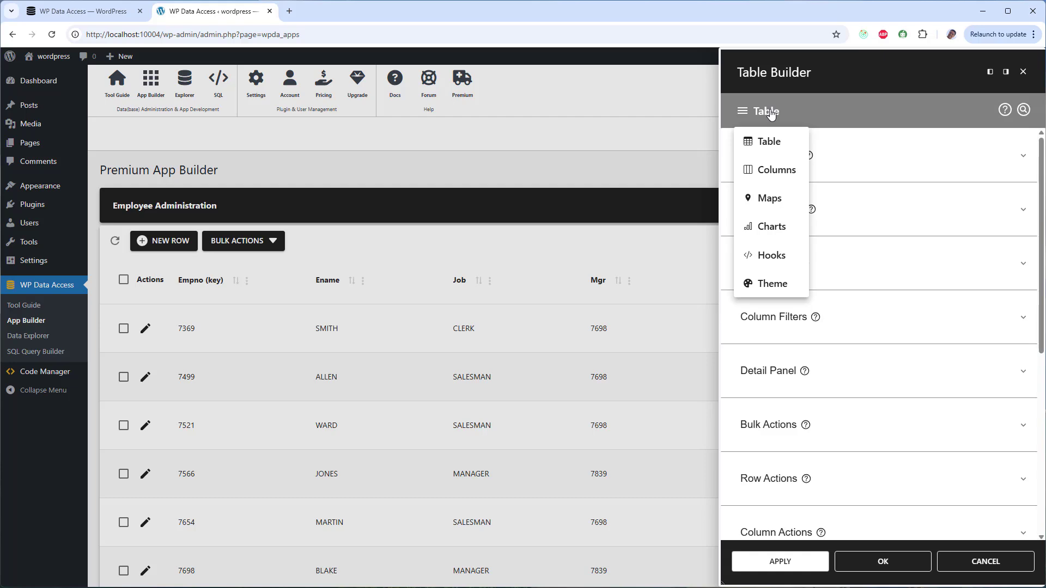
click(793, 172)
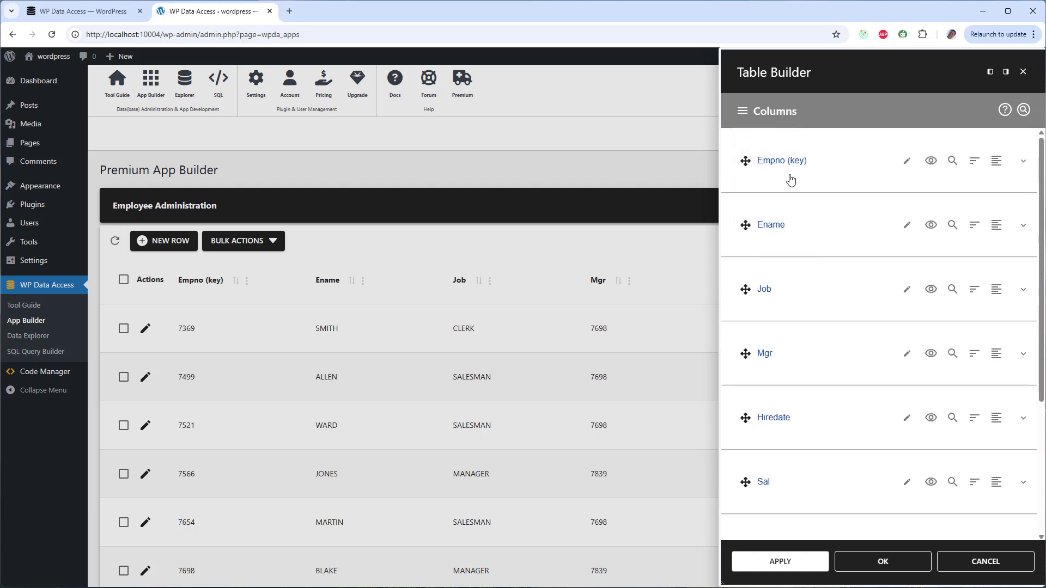
click(827, 160)
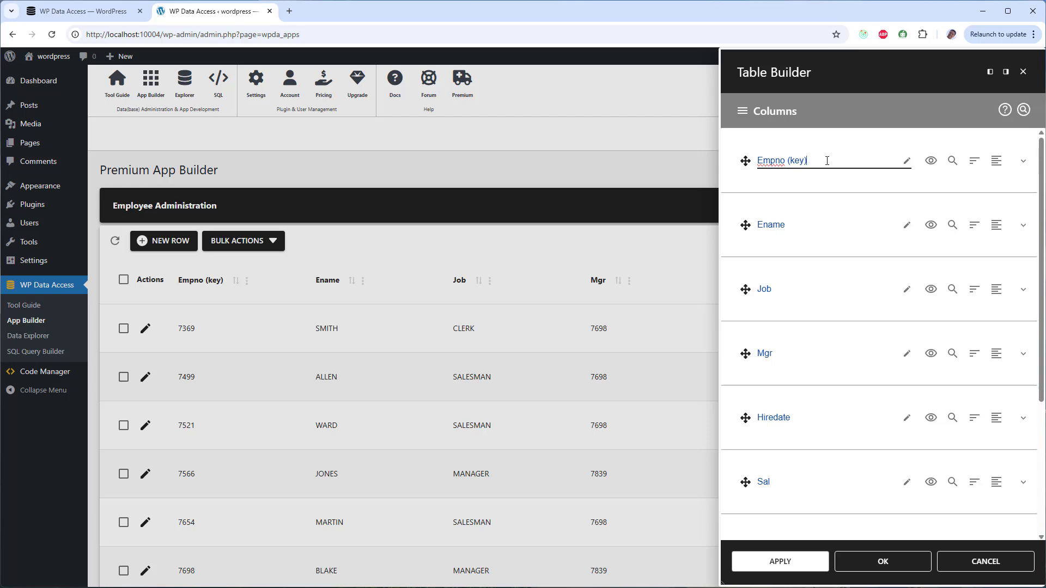
key(BackSpace)
key(BackSpace)
key(BackSpace)
key(BackSpace)
key(BackSpace)
key(BackSpace)
key(BackSpace)
key(BackSpace)
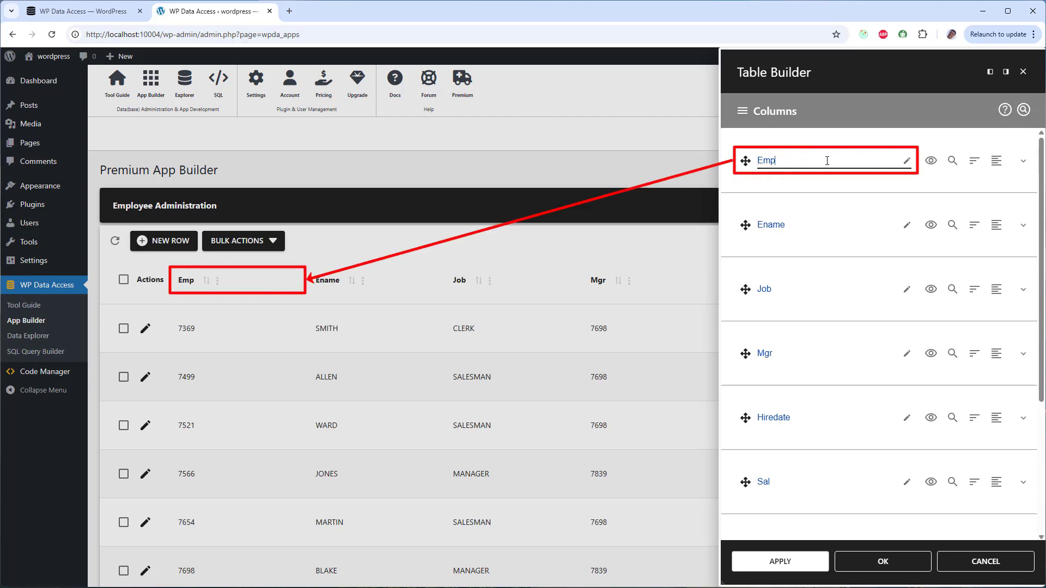
text(#)
click(931, 162)
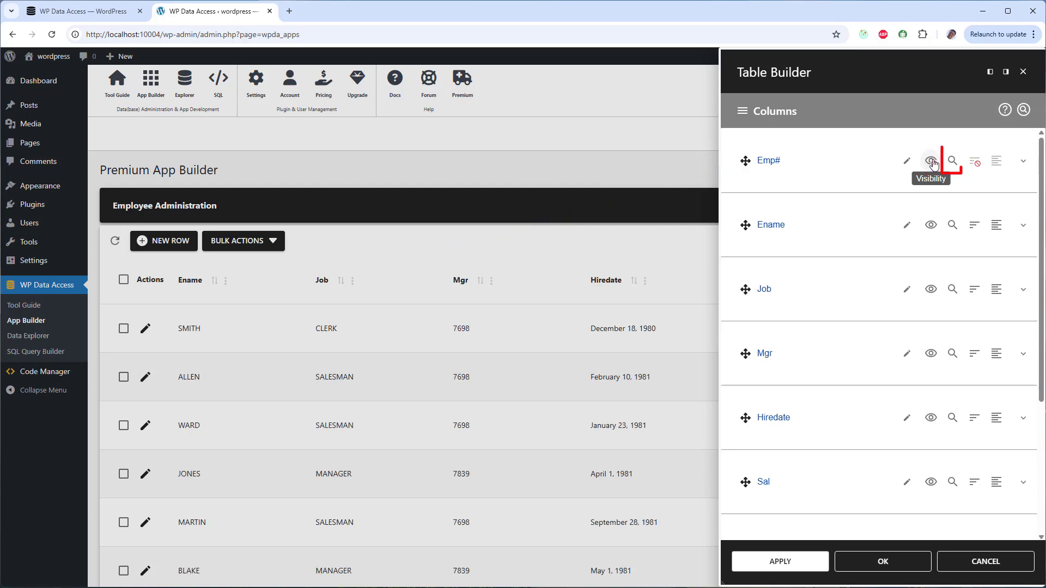
Relabel the Ename column as Name.
click(810, 223)
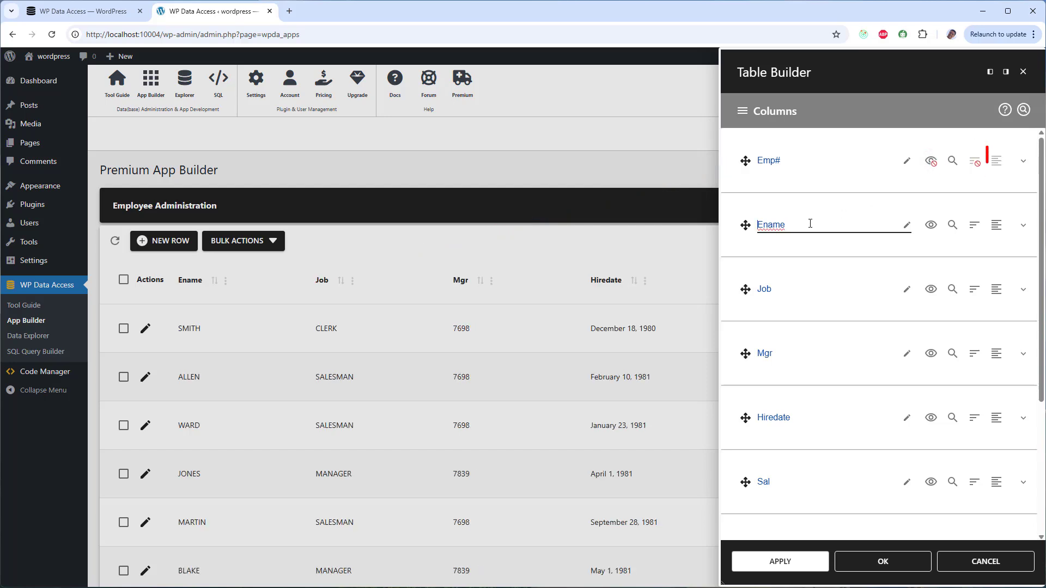
key(Home)
key(Delete)
key(Delete)
text(N)
key(Return)
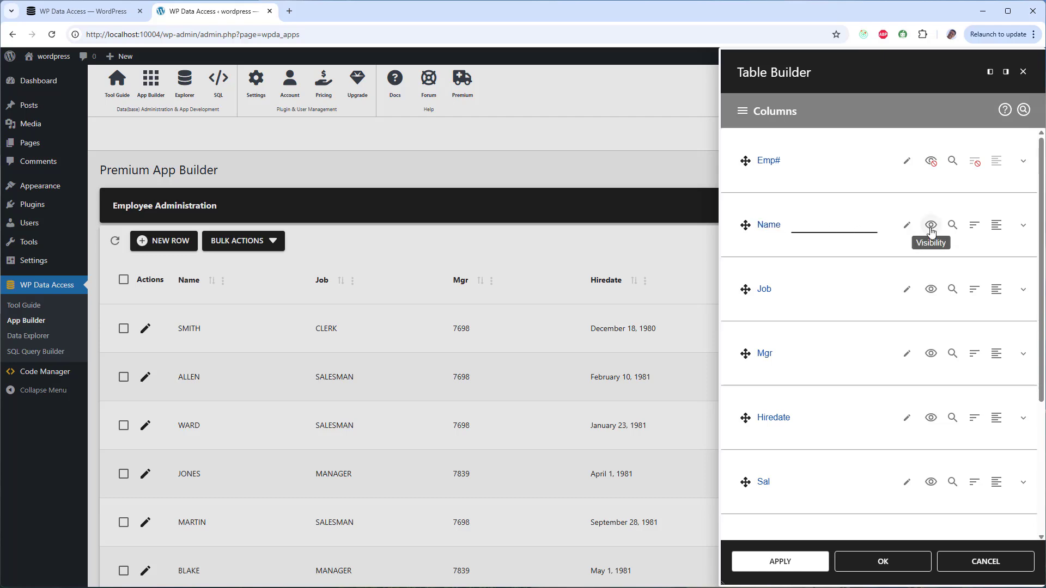
Try out the Name column's visibility, search, sorting and alignment options and look at its additional settings.
click(931, 229)
click(931, 228)
click(951, 228)
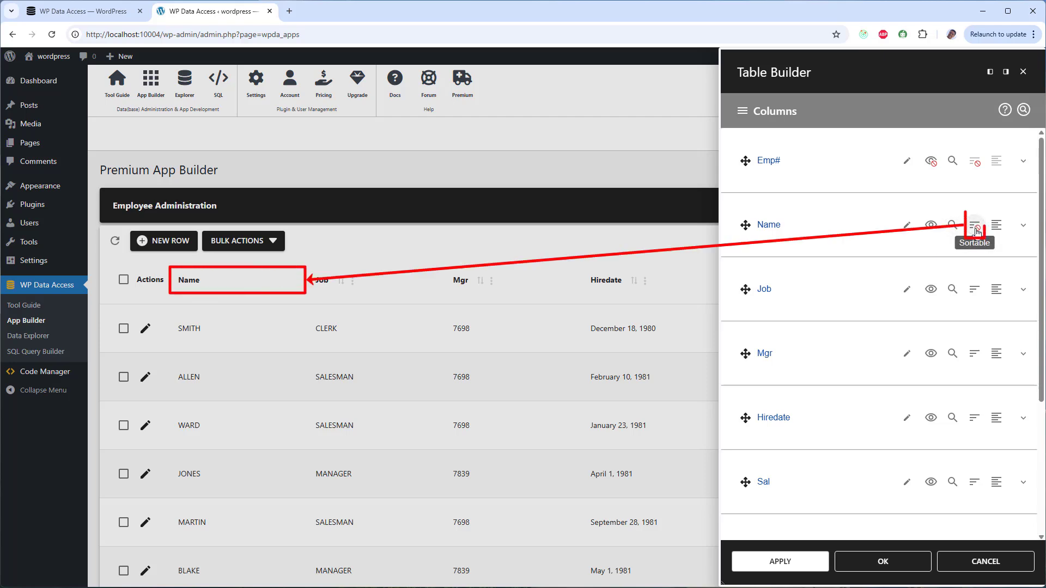
click(974, 228)
click(976, 231)
click(998, 232)
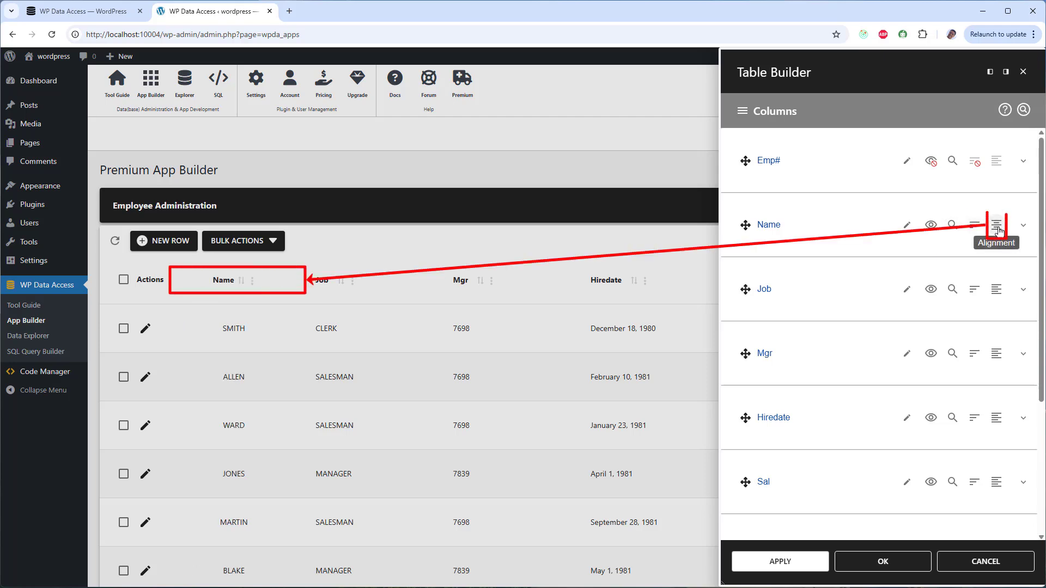
click(998, 231)
click(999, 232)
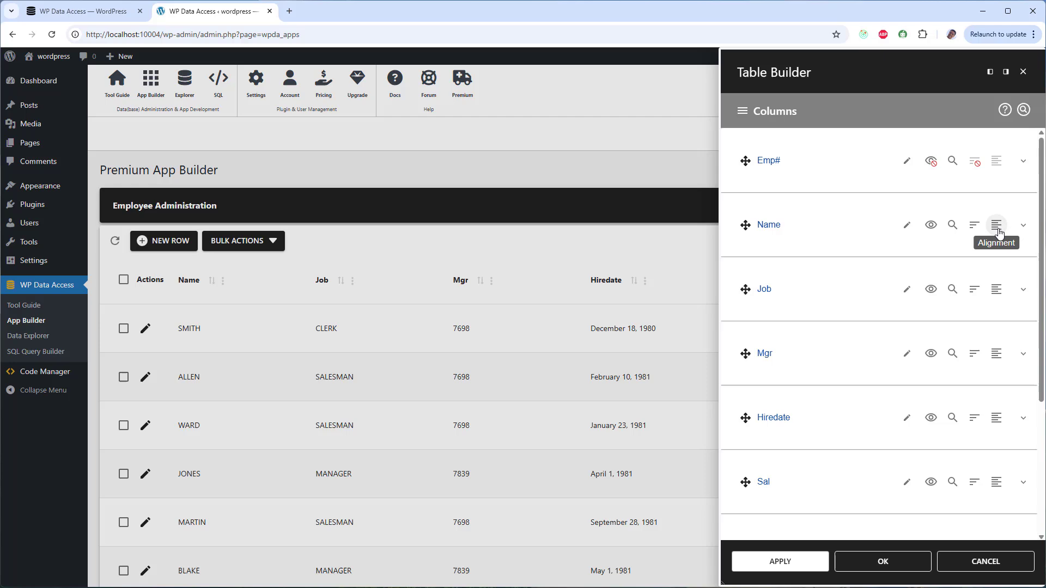
click(891, 256)
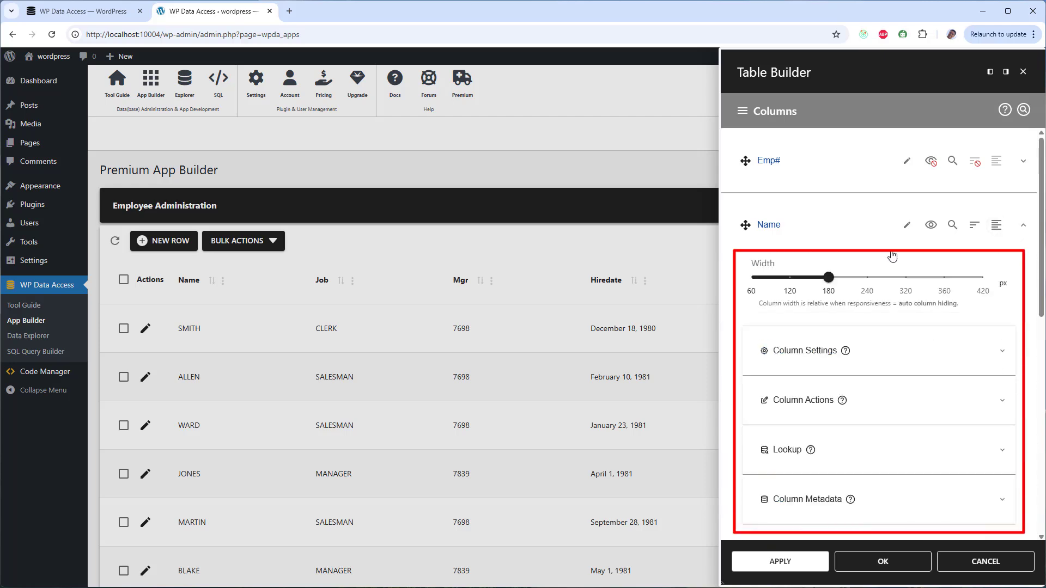
click(892, 256)
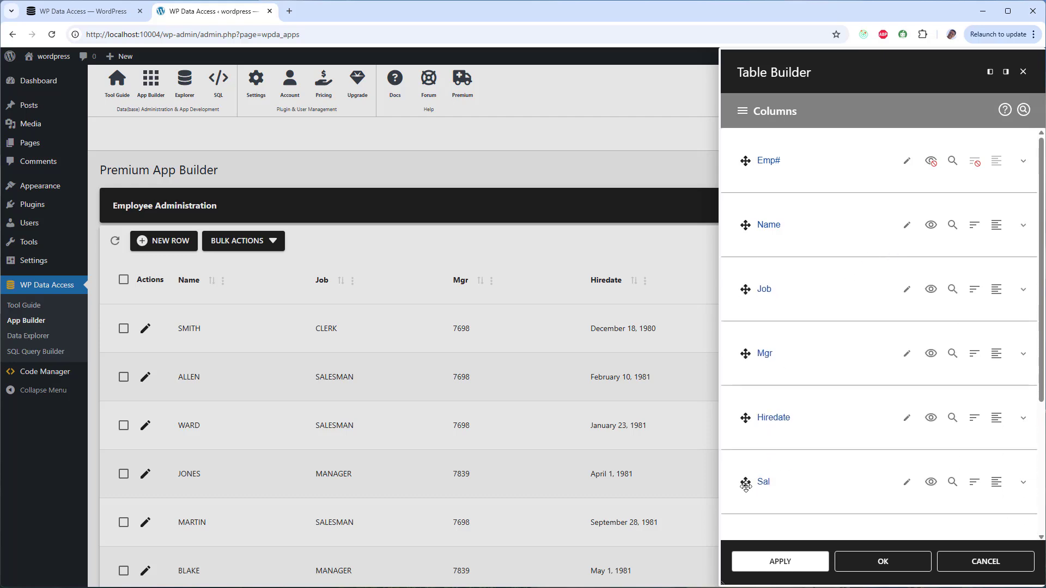
Move the Sal column directly after Name and relabel it Salary, and relabel the Mgr column as Manager.
drag(745, 483, 742, 280)
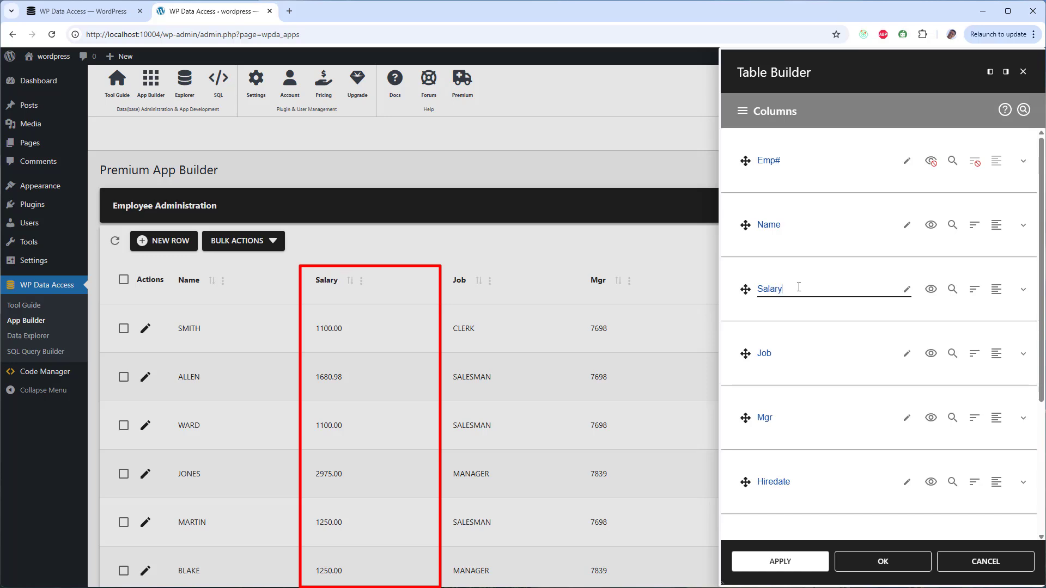
click(793, 417)
key(BackSpace)
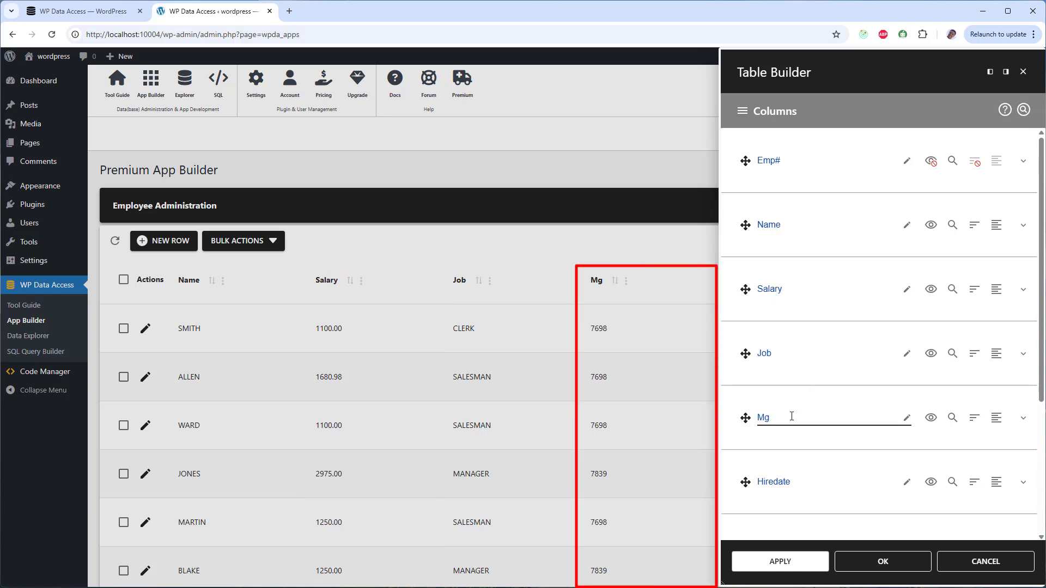
key(BackSpace)
text(anager)
In the table's theme settings, choose the blue default color palette with shade 800 and save the Table Builder settings.
click(744, 113)
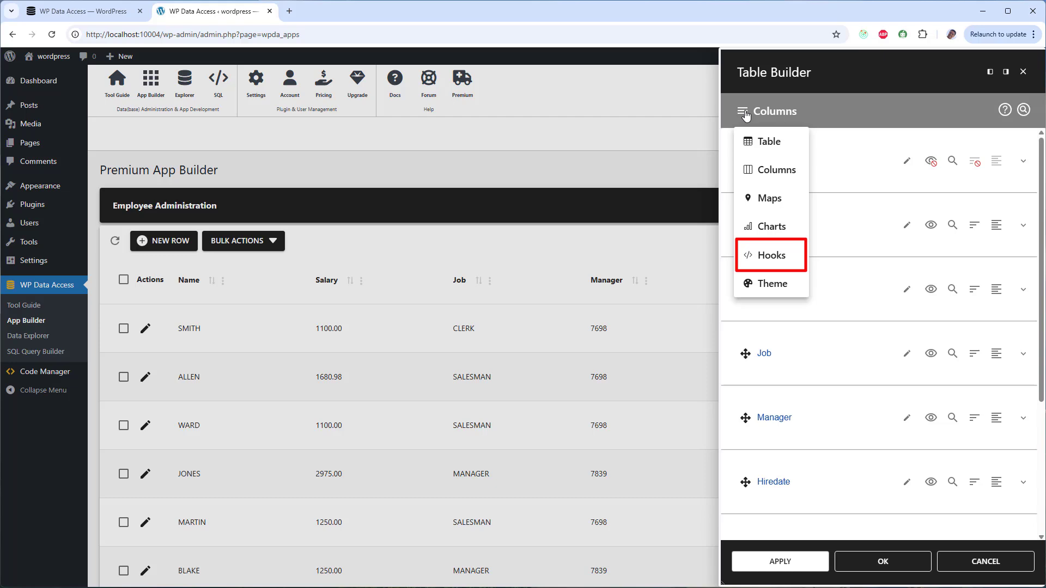
click(782, 288)
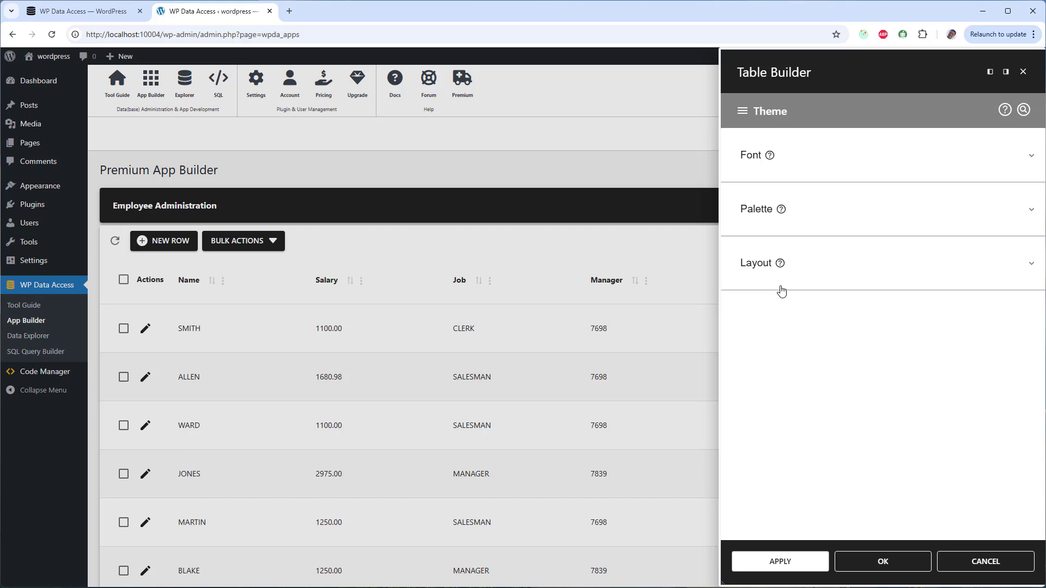
click(824, 227)
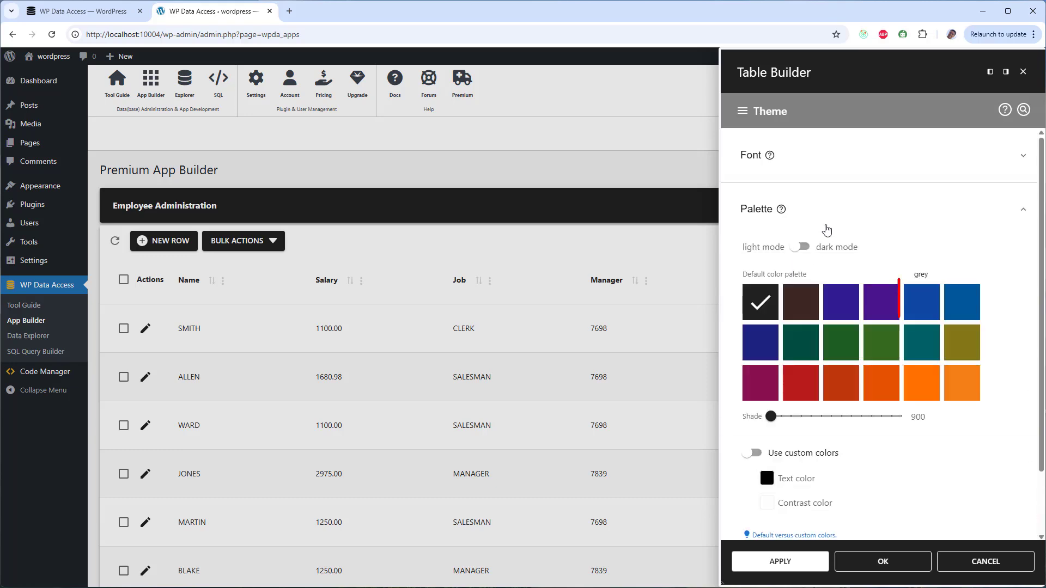
click(911, 306)
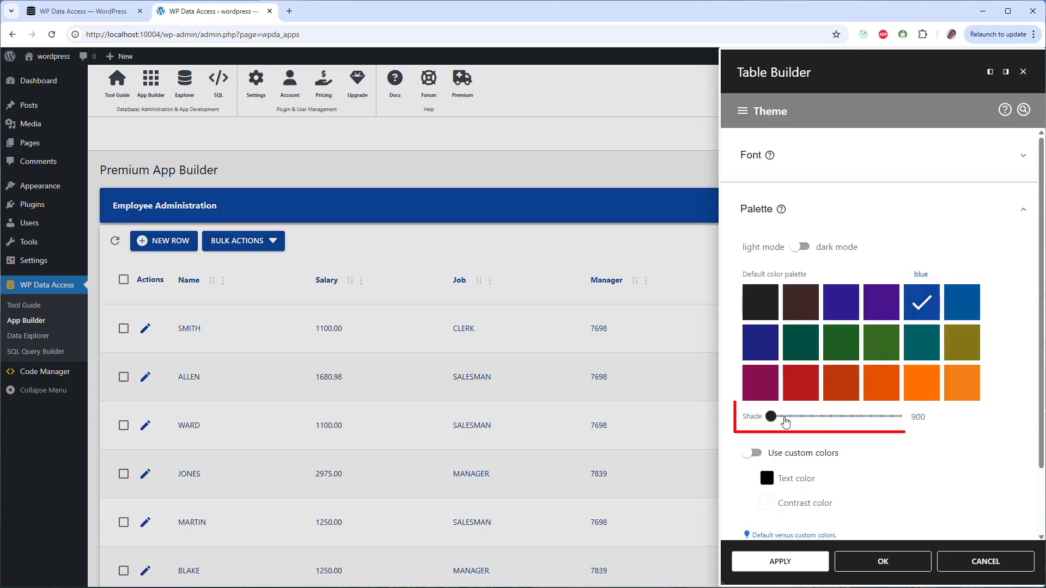
click(785, 420)
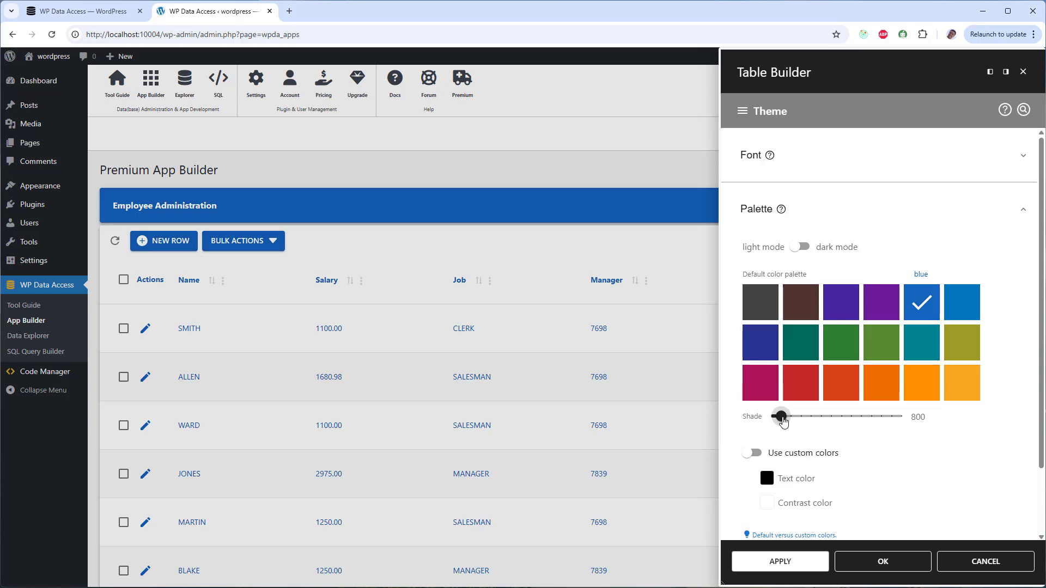
click(913, 570)
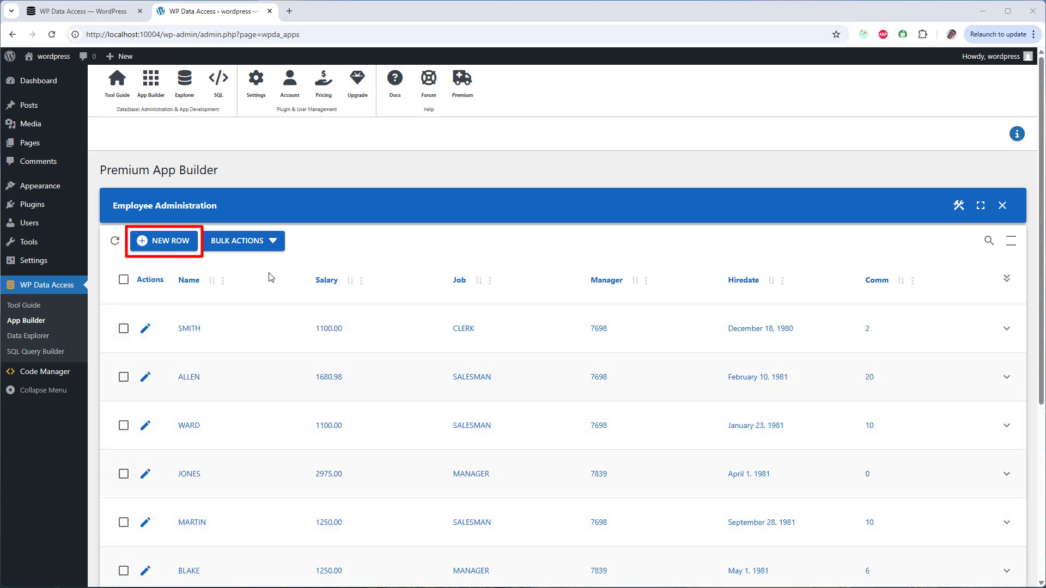
Open the form for a new employee row, examine its fields, and cancel without entering anything.
click(161, 249)
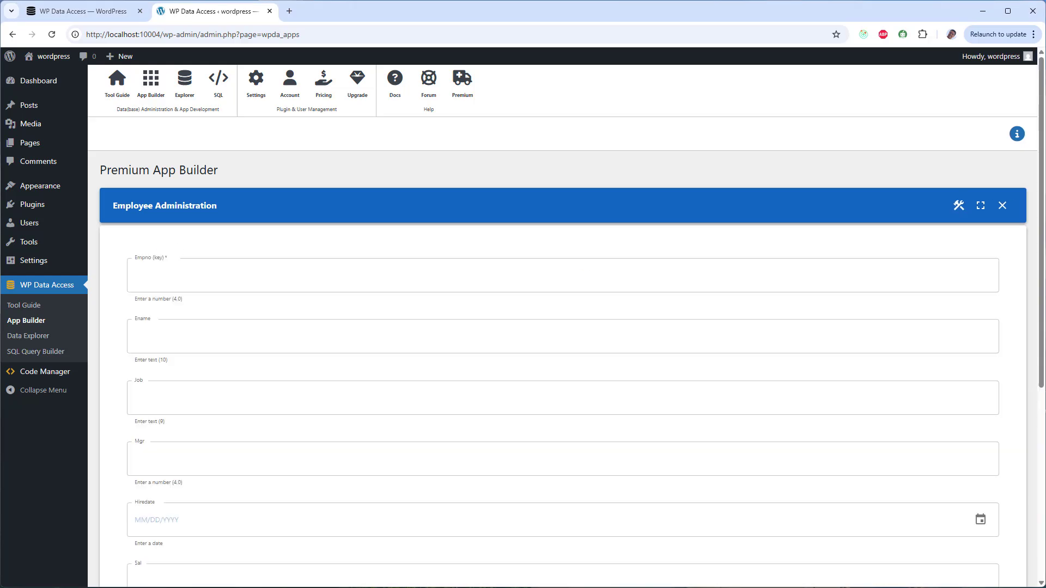
scroll(1018, 553, down, 10)
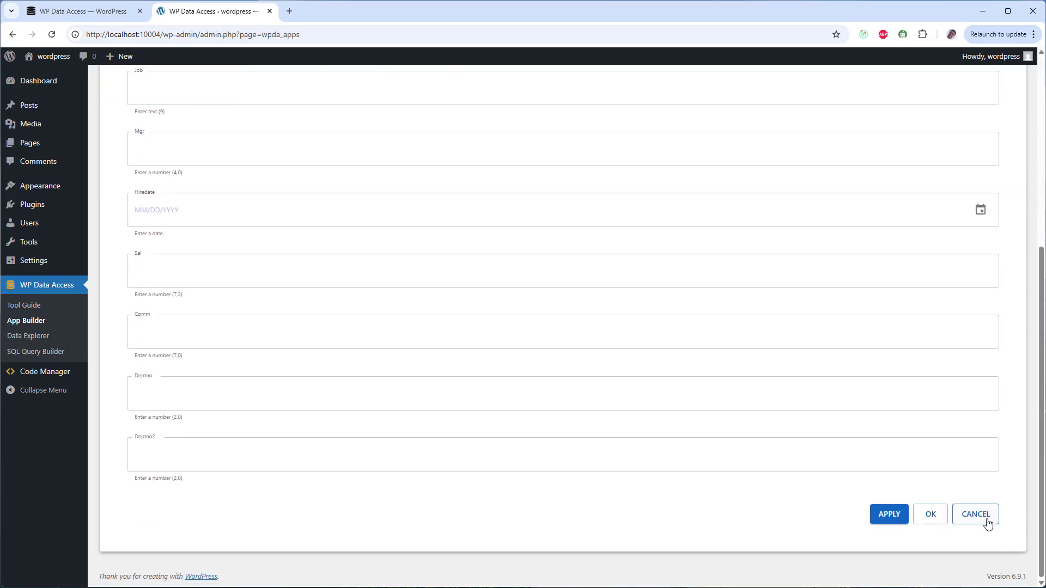
click(986, 519)
scroll(351, 322, up, 5)
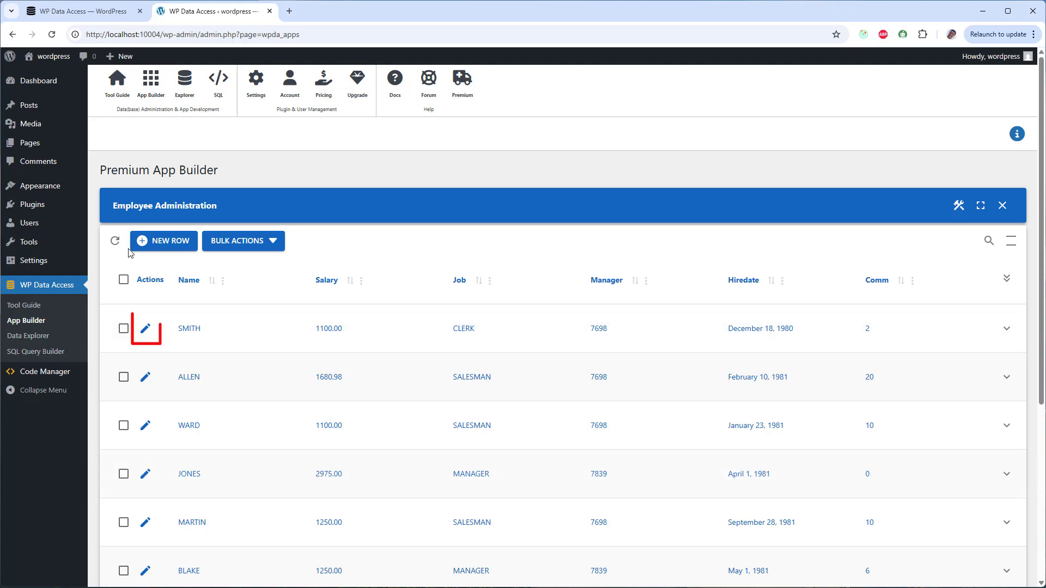
For the first employee's form, set the Form Builder grid to 3 cells per row and disable the PREVIOUS and NEXT record buttons.
click(145, 334)
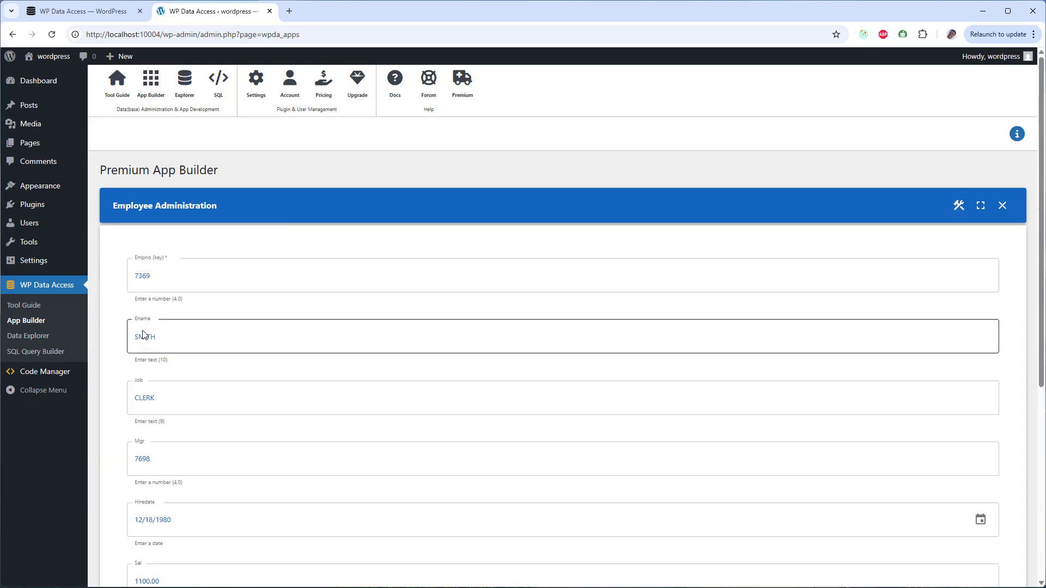
click(959, 208)
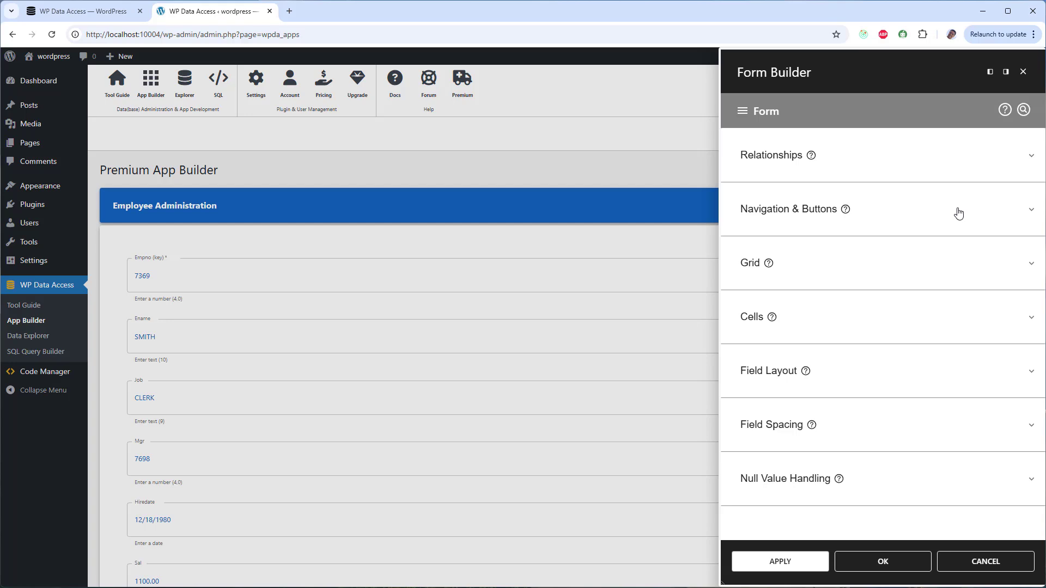
click(894, 255)
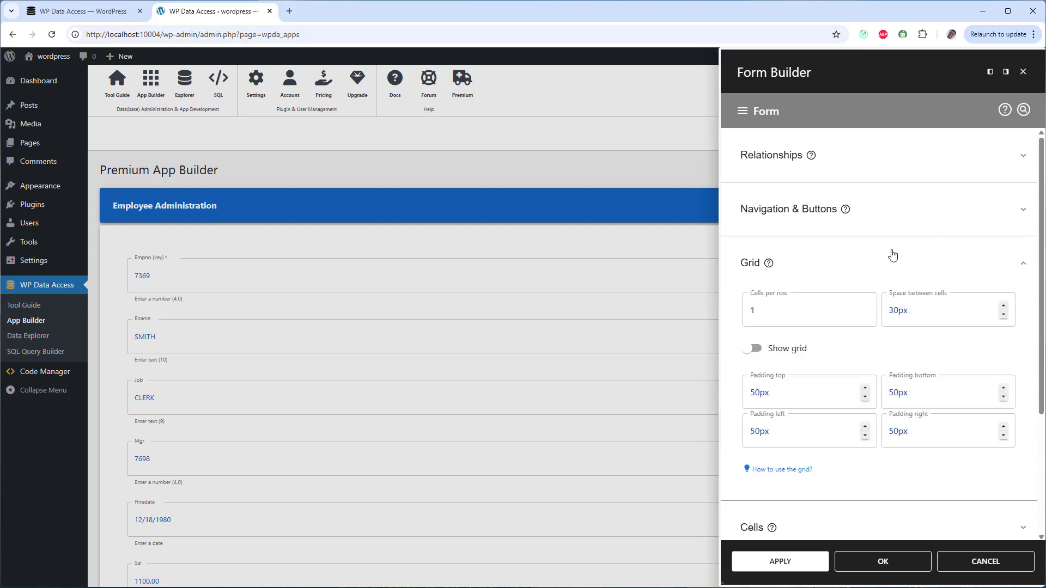
click(866, 305)
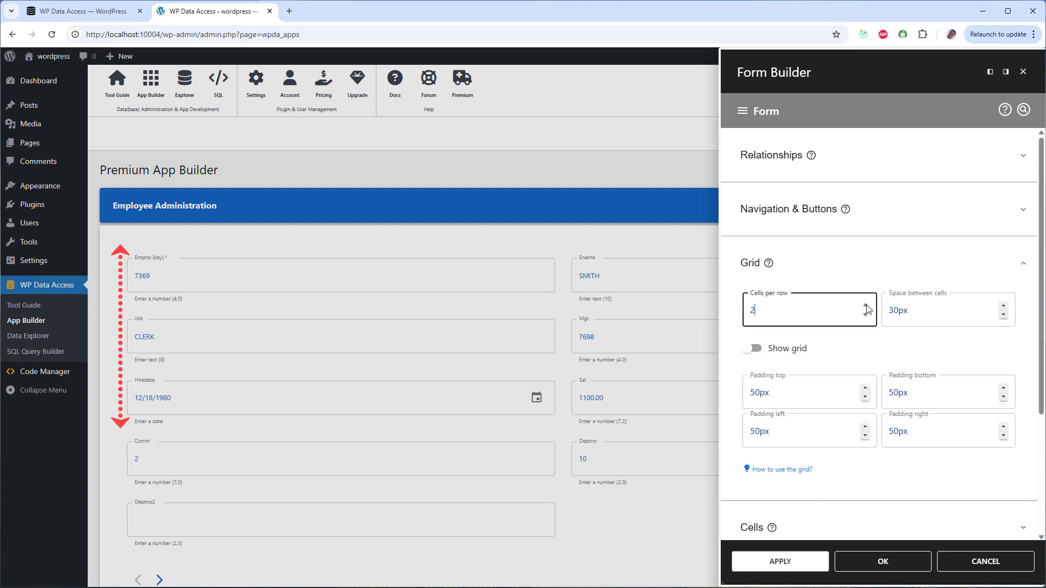
click(866, 305)
click(864, 229)
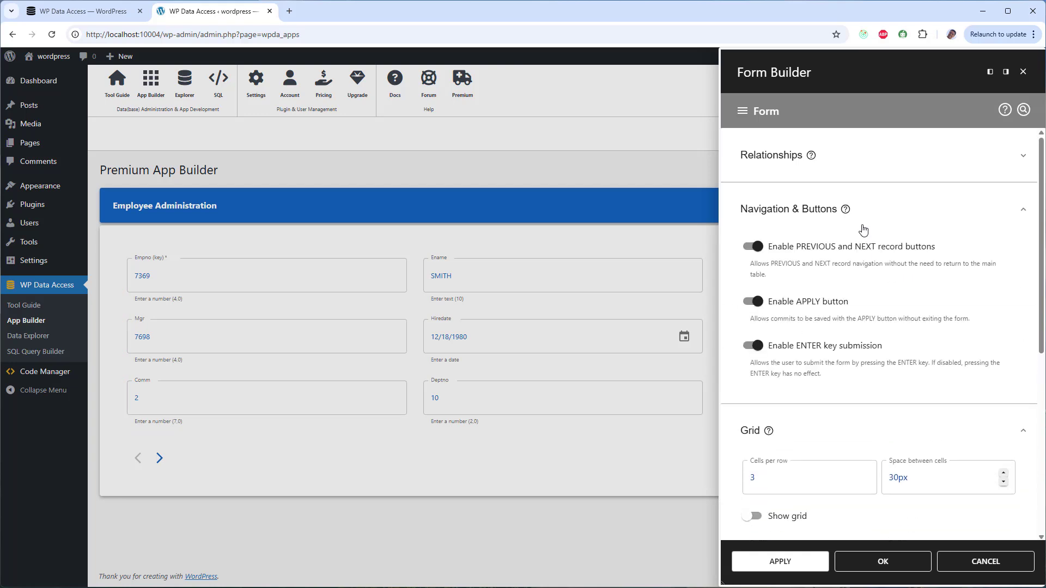
click(863, 251)
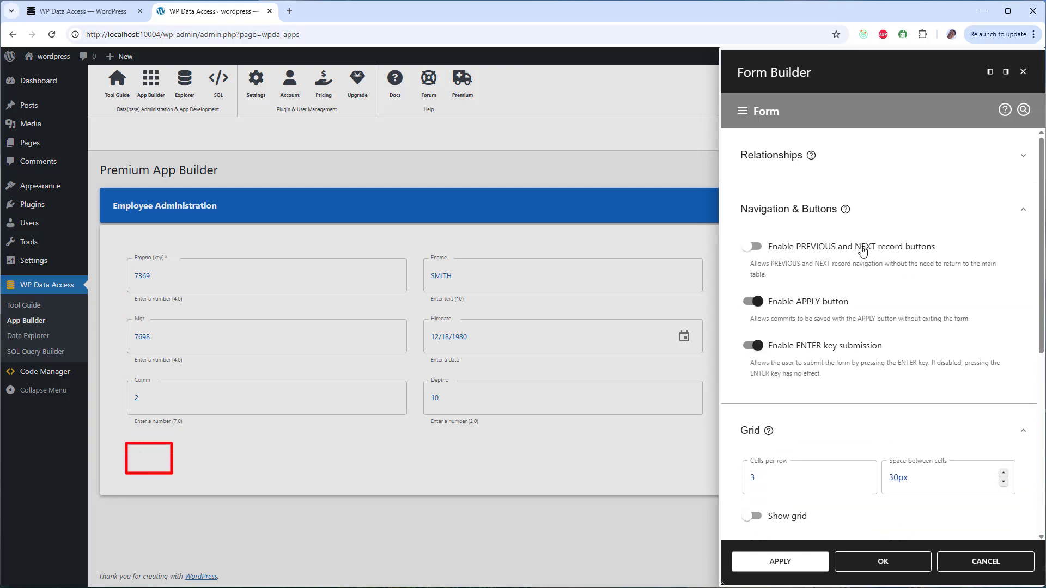
In the form's column settings, relabel Empno (key) as Emp#, Ename as Name and Mgr as Manager, and save the form.
click(743, 114)
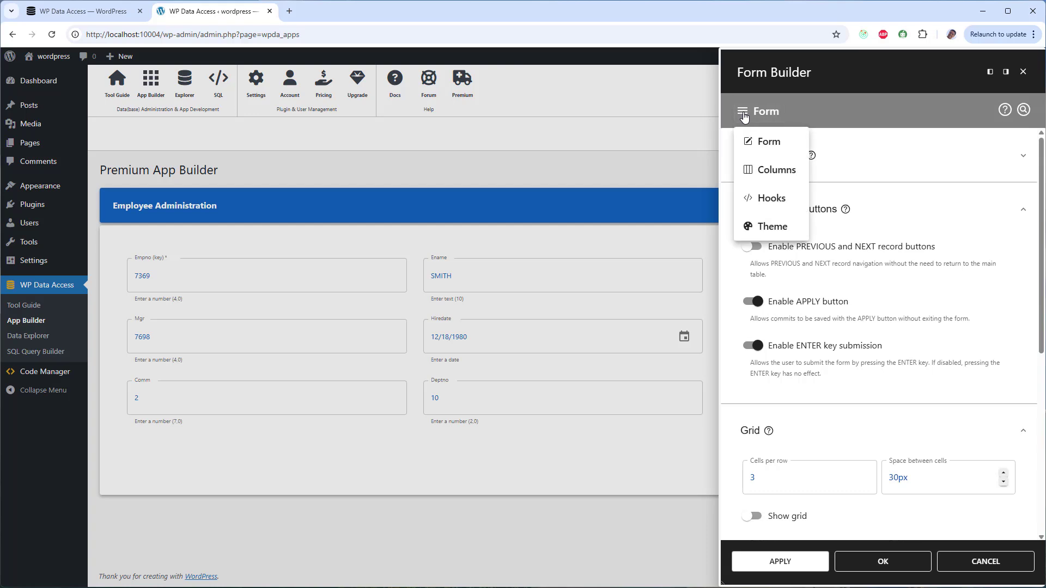
click(779, 174)
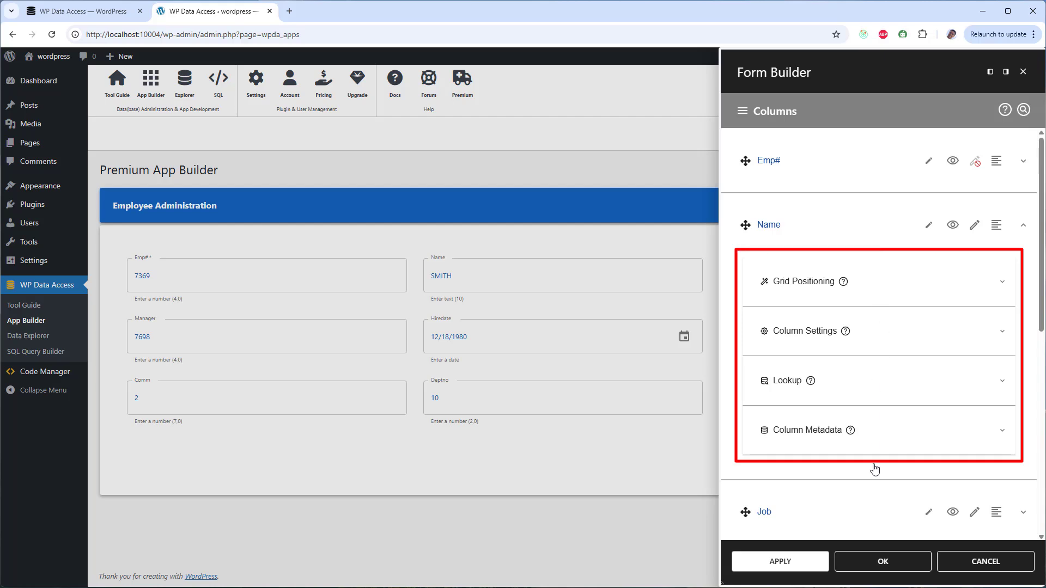
click(885, 566)
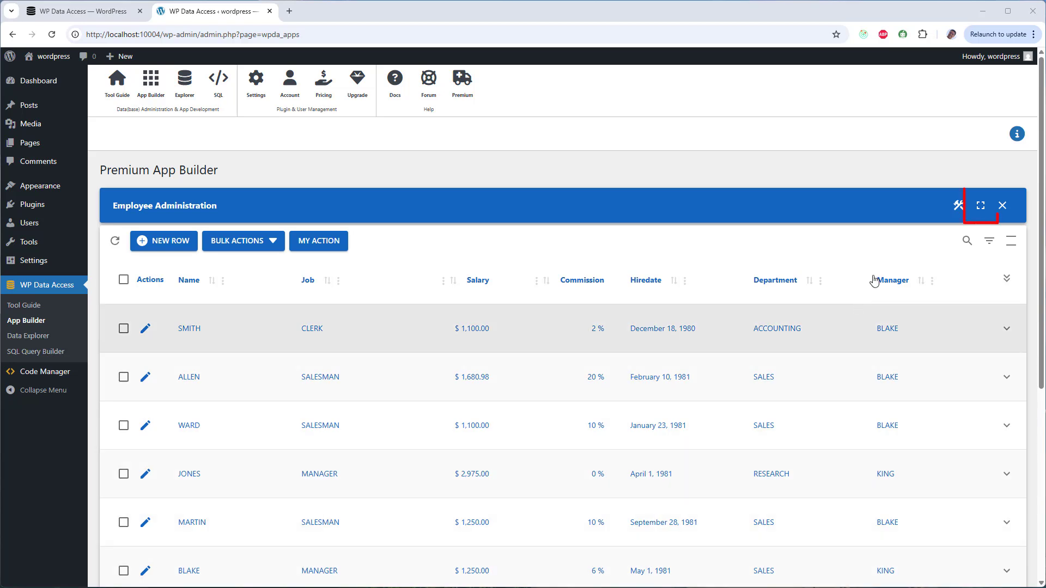
Show the Employee Administration app in full screen, search the table for "sales", and clear the search.
click(981, 207)
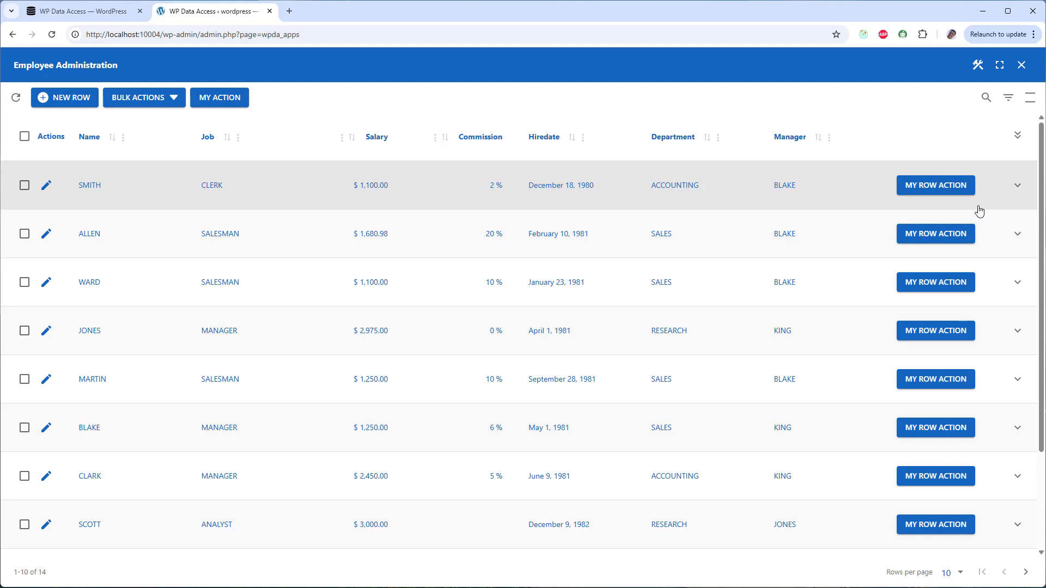
click(986, 98)
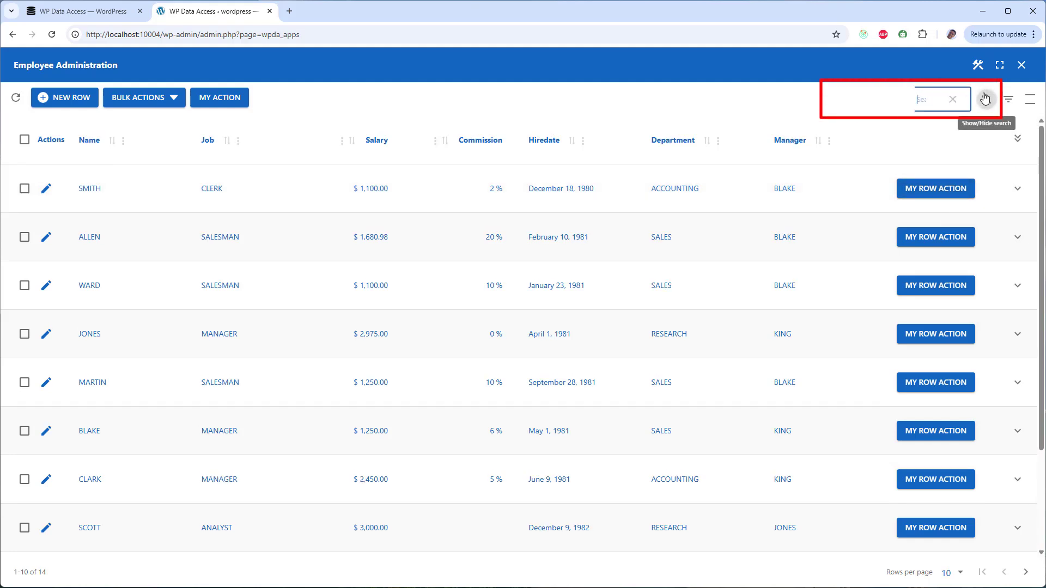
text(sales)
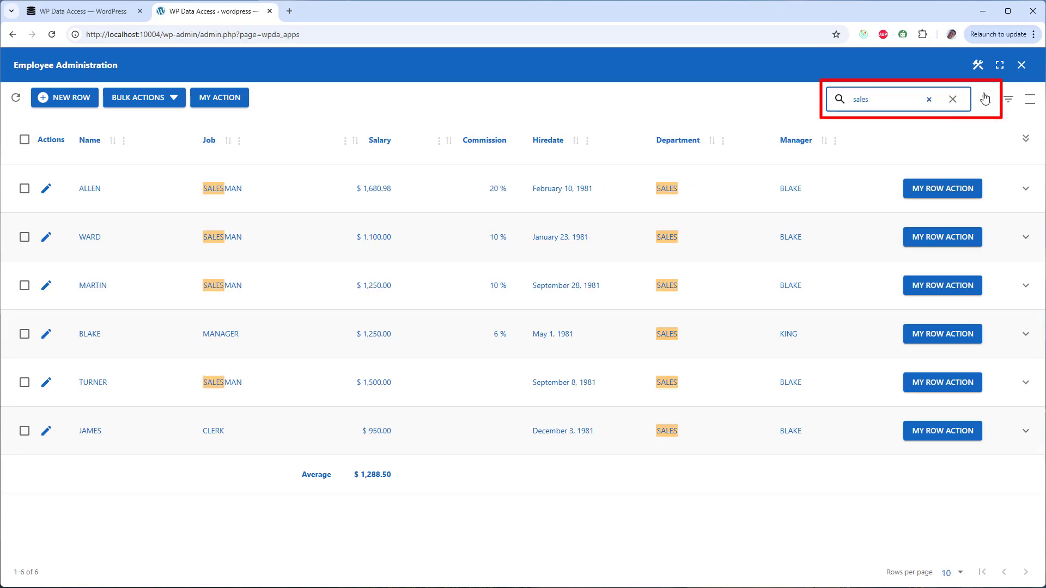
click(953, 99)
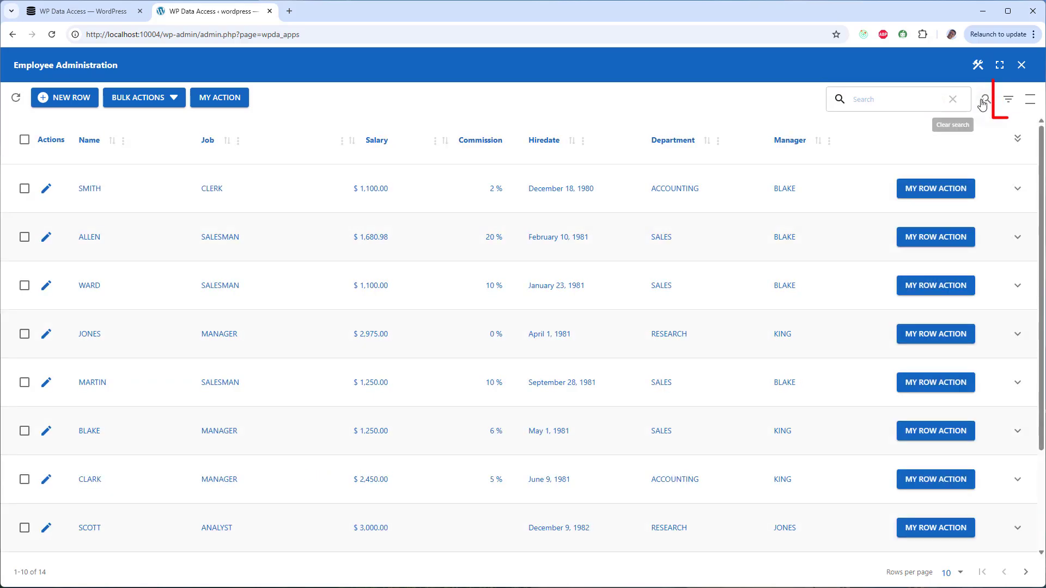
Show the column filters, filter the table by one employee's name, check the available filter modes, and clear the name filter.
click(1010, 102)
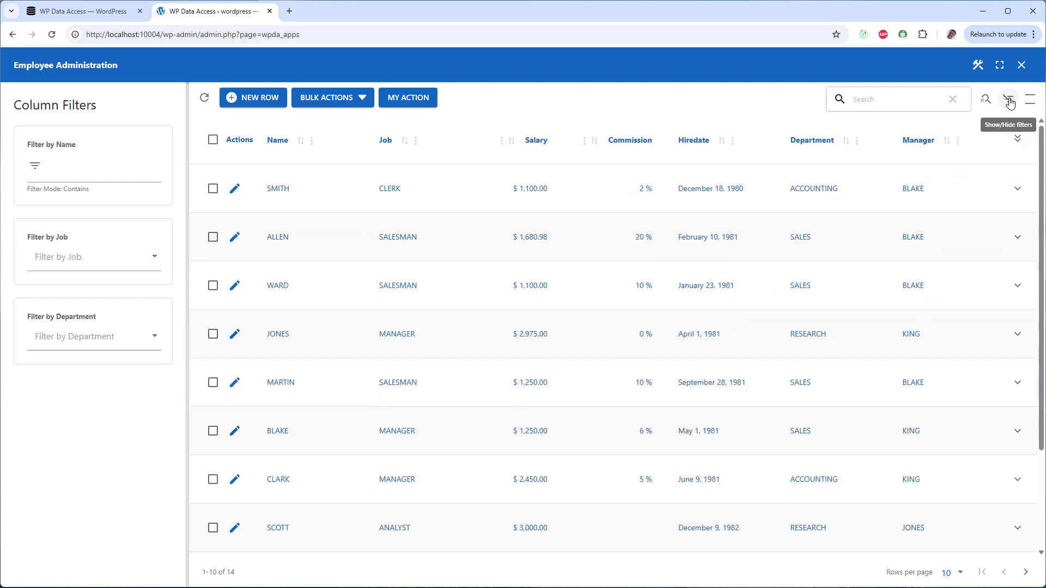
click(71, 173)
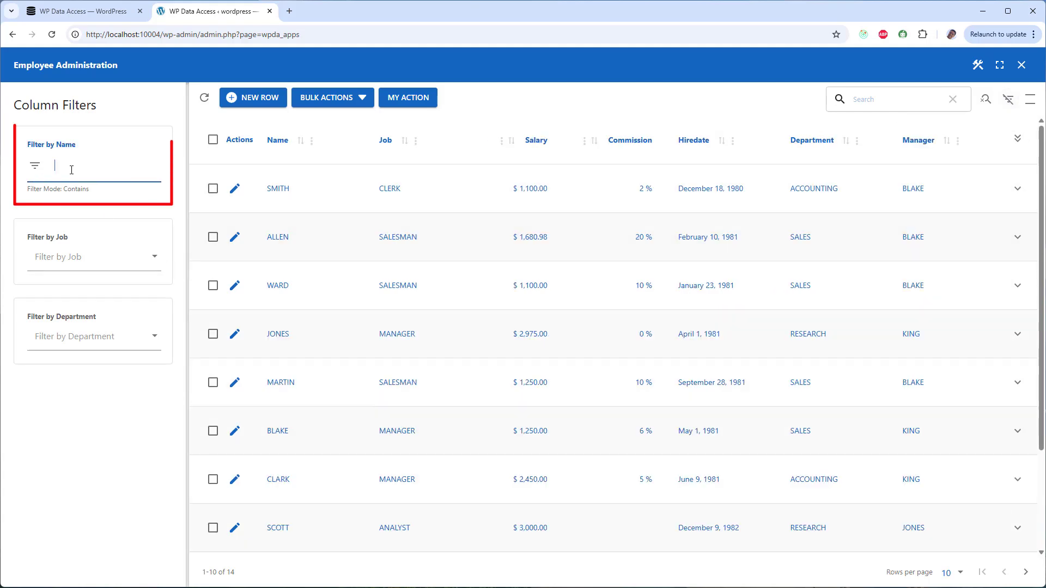
text(alle)
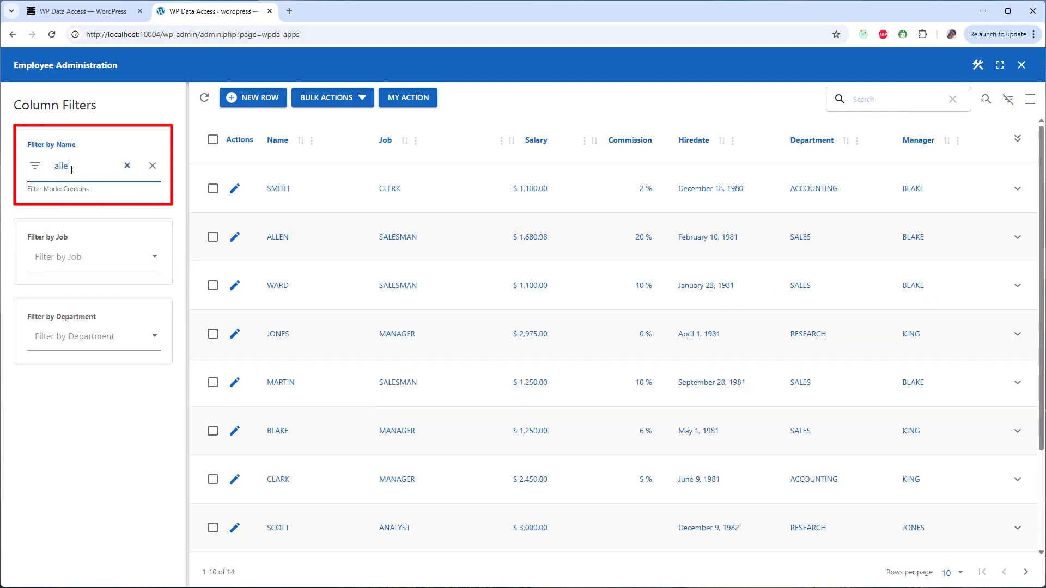
text(n)
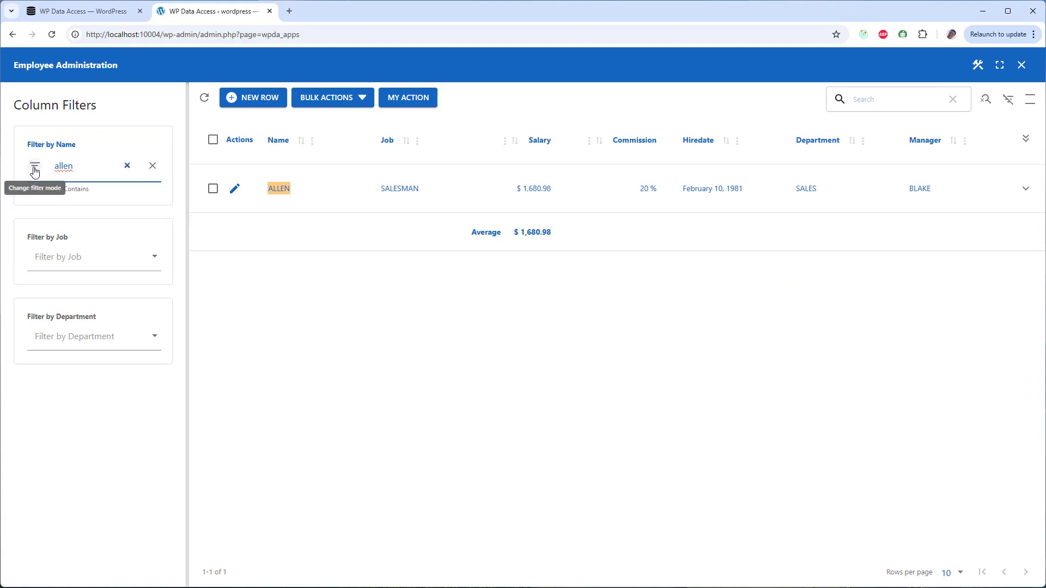
click(34, 170)
click(118, 130)
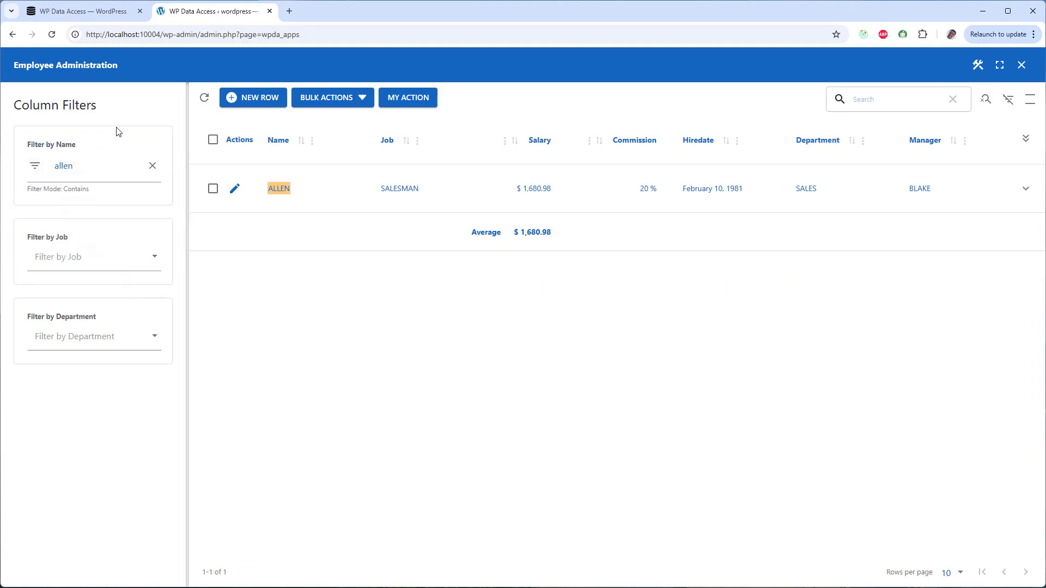
click(154, 171)
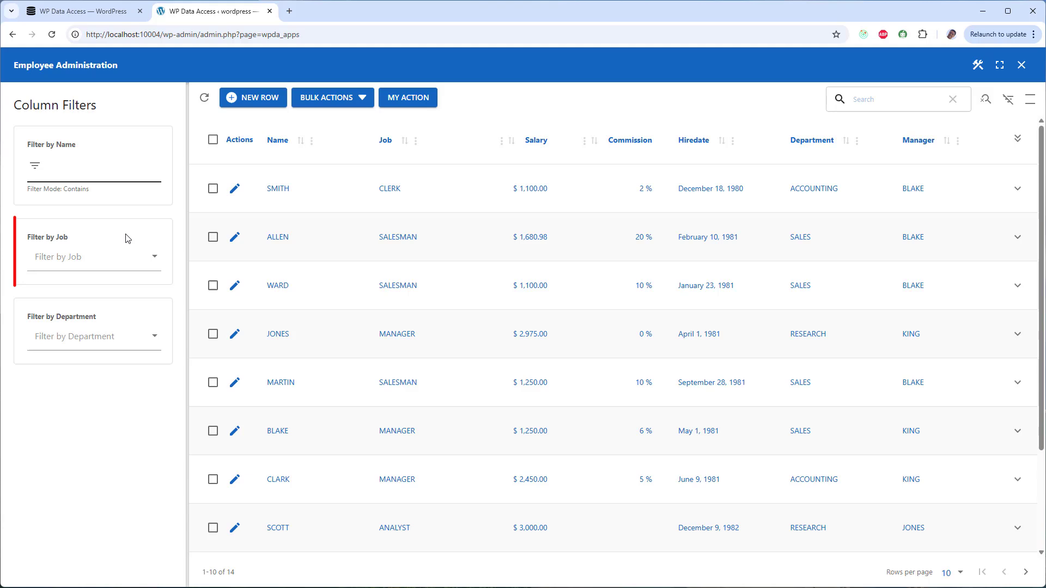
Filter the table by job MANAGER and departments SALES and ACCOUNTING, then clear both filters and hide the search box.
click(103, 264)
click(72, 340)
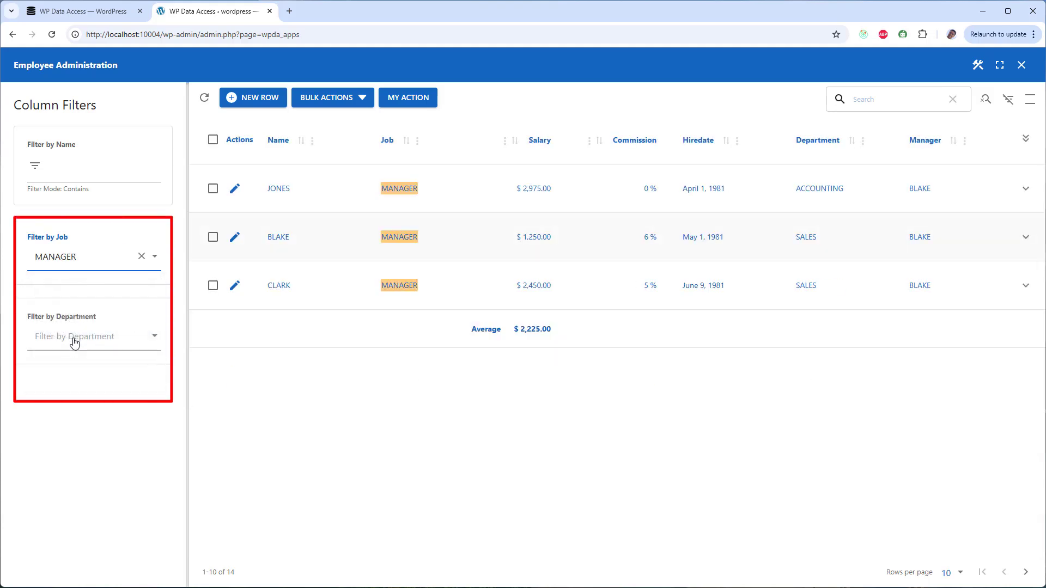
click(75, 343)
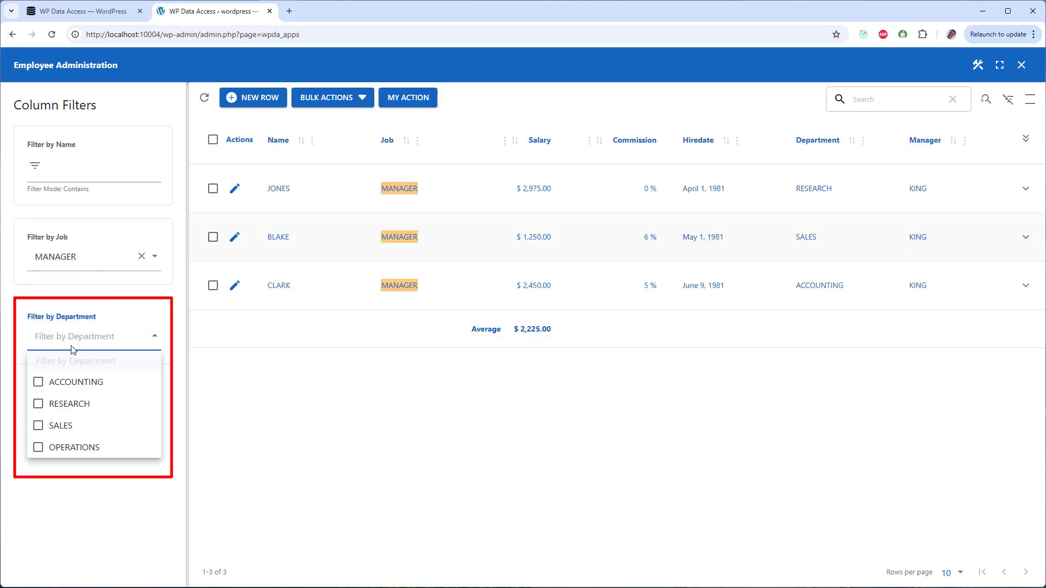
click(57, 431)
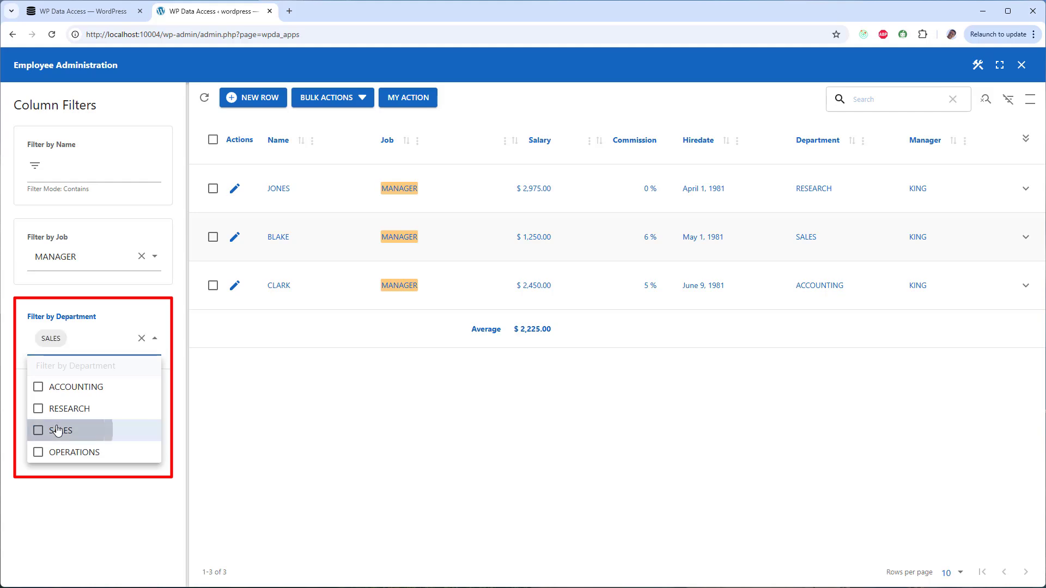
click(75, 395)
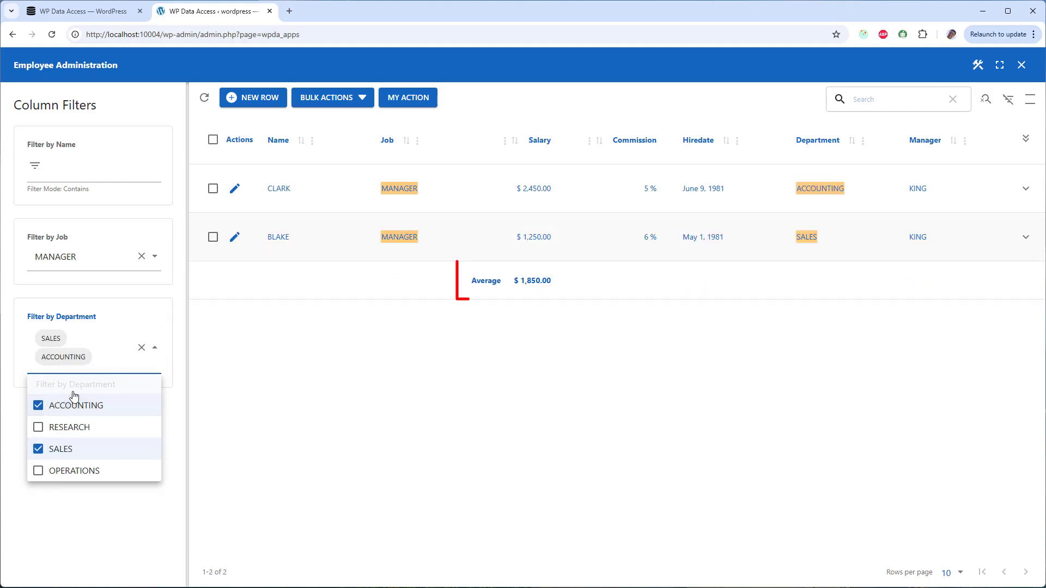
click(143, 349)
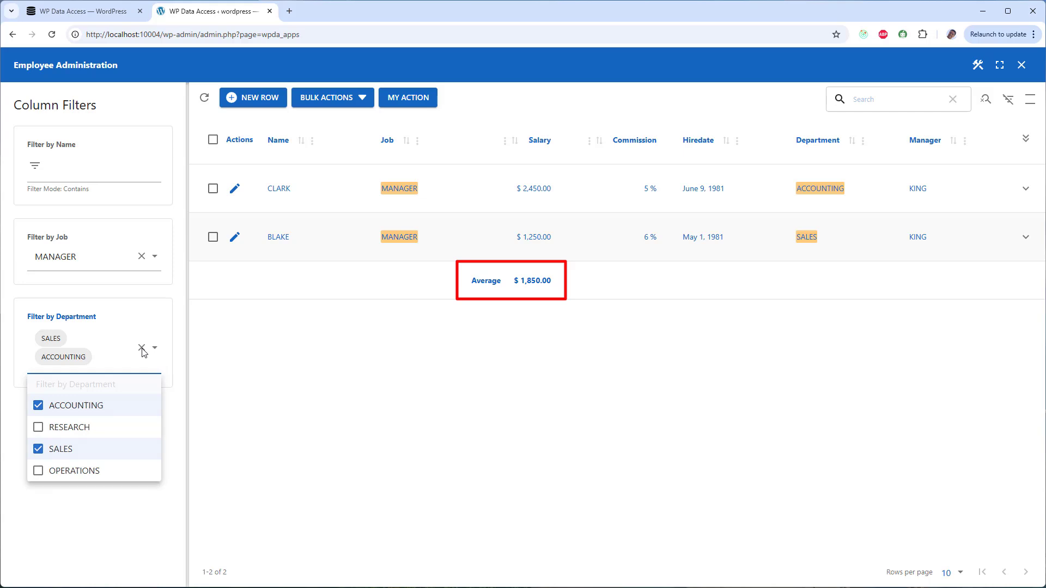
click(143, 349)
click(141, 257)
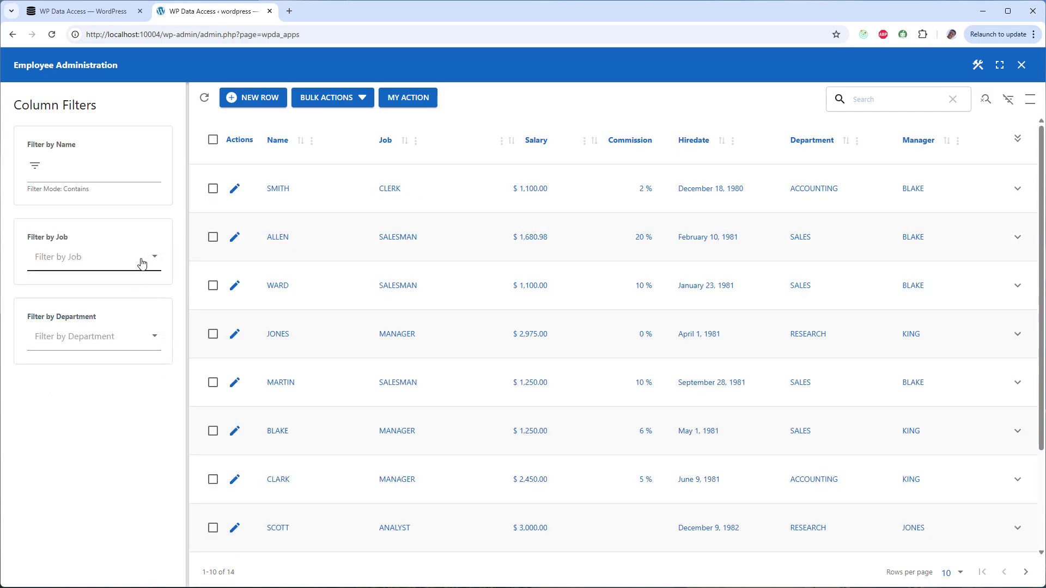
click(986, 102)
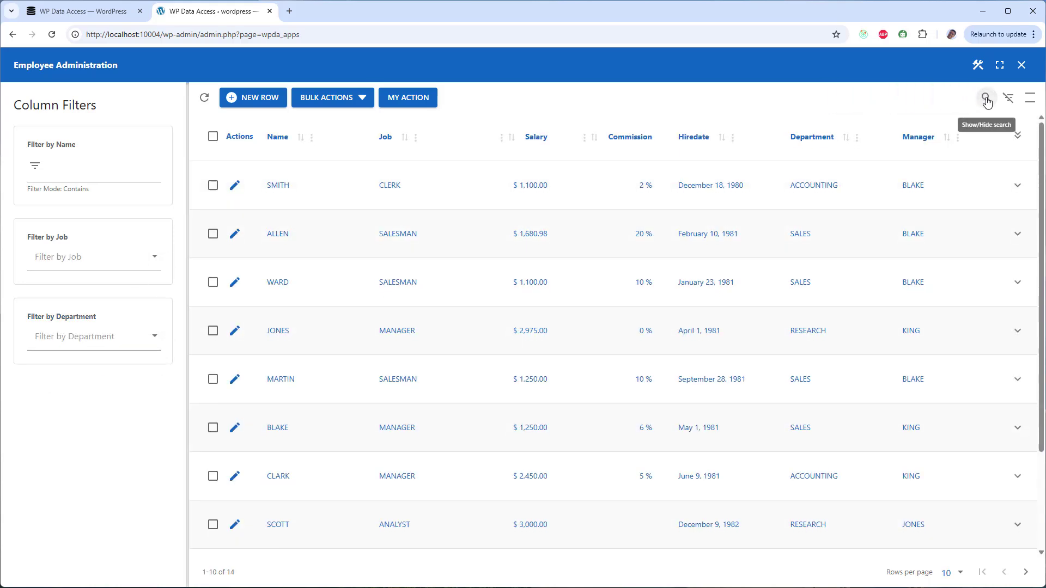
Try the custom My Action of the employee table, dismiss its message, and hide the column filters.
click(413, 100)
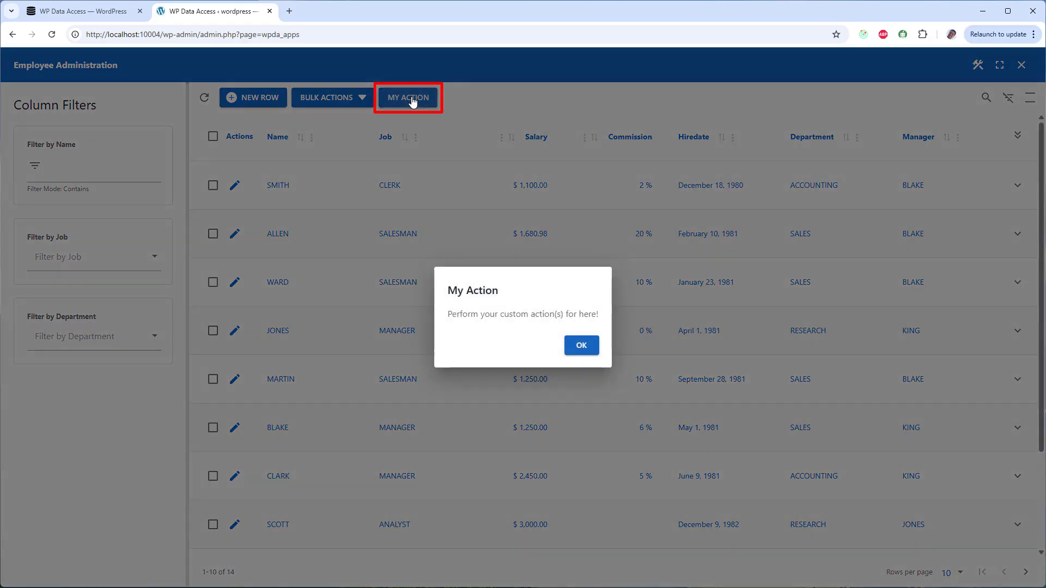
click(581, 346)
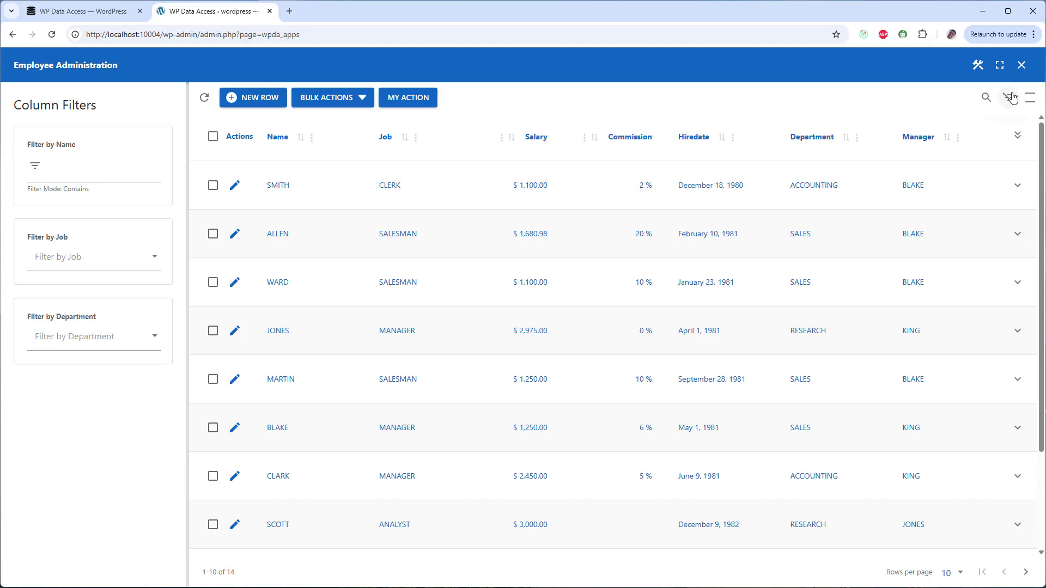
click(1010, 97)
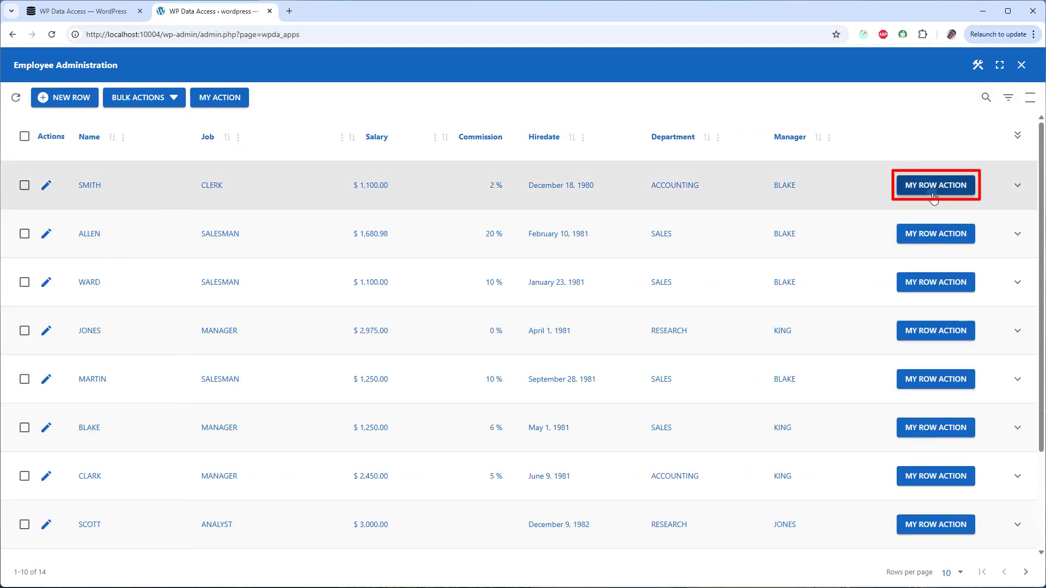
Try My Row Action on the first employee row, dismiss its message, and open that employee's record in the form.
click(934, 195)
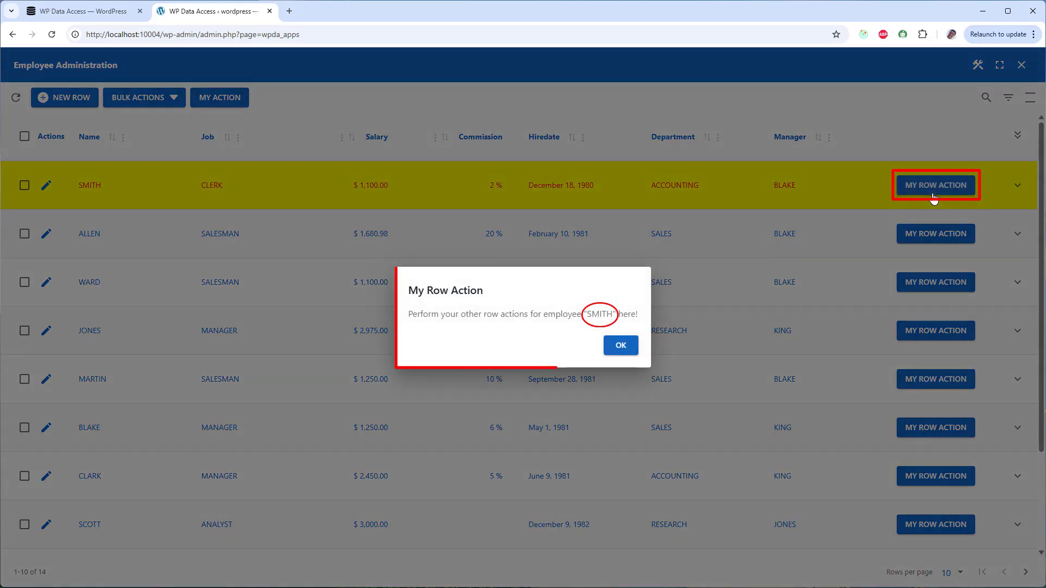
click(621, 346)
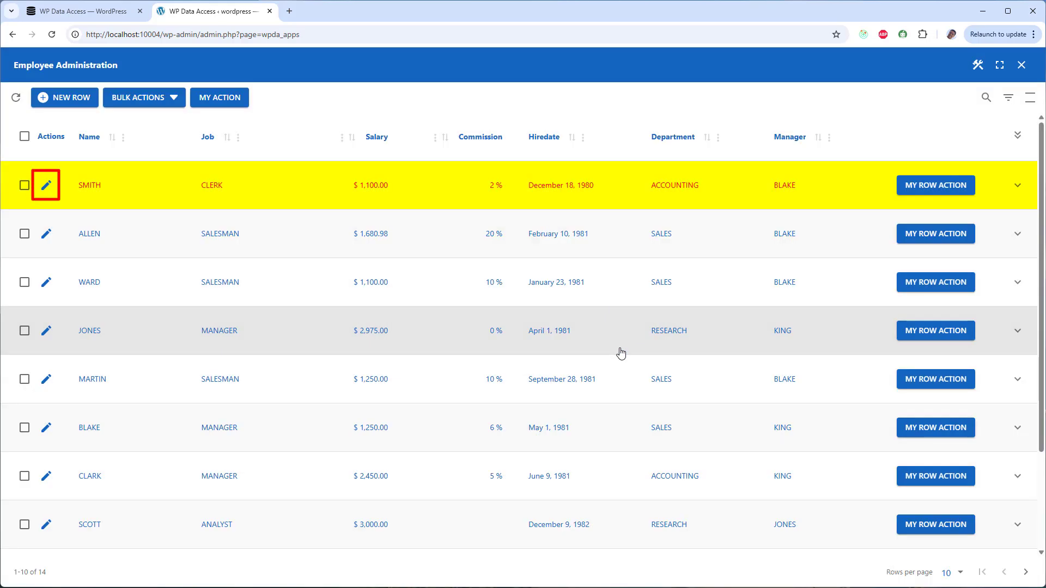
click(48, 188)
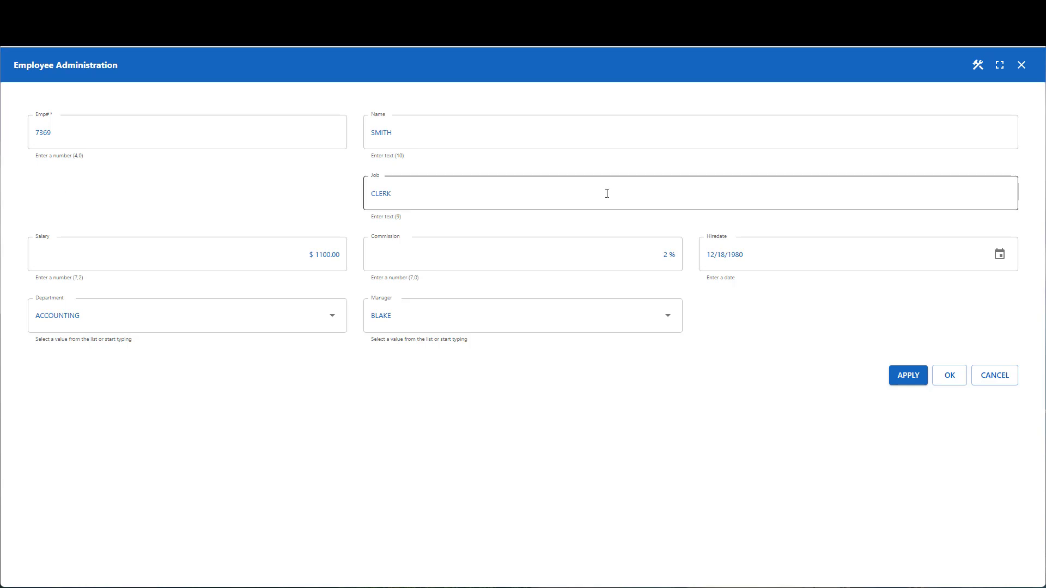
Close the Employee Administration app and open the WP Data Access App Builder documentation.
click(1022, 67)
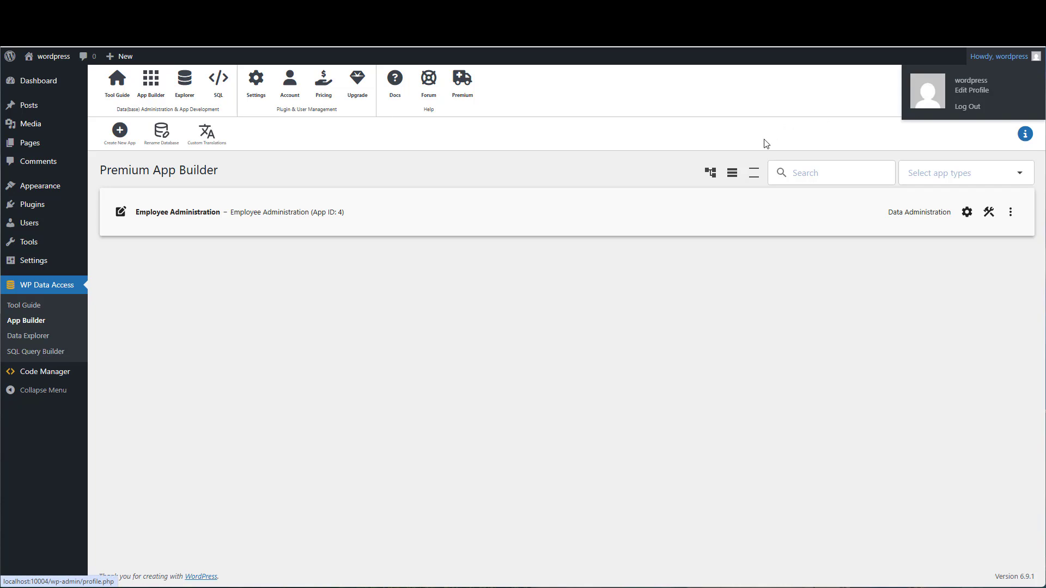
click(391, 81)
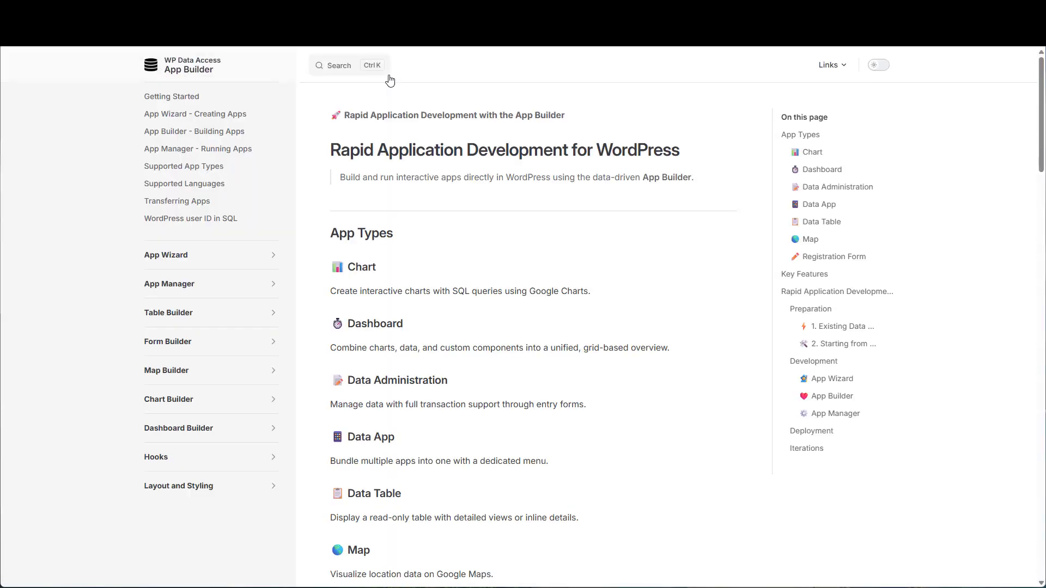